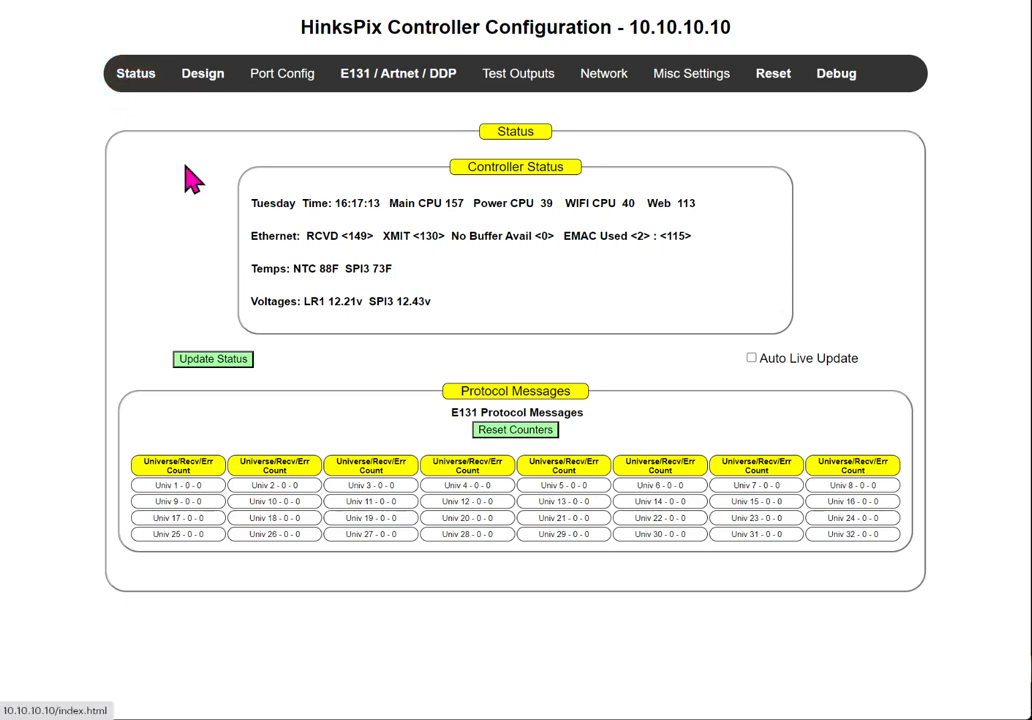
# Examine the controller's clock, CPU versions and board voltages in the Controller Status section
pyautogui.moveTo(249, 208); pyautogui.dragTo(379, 200)
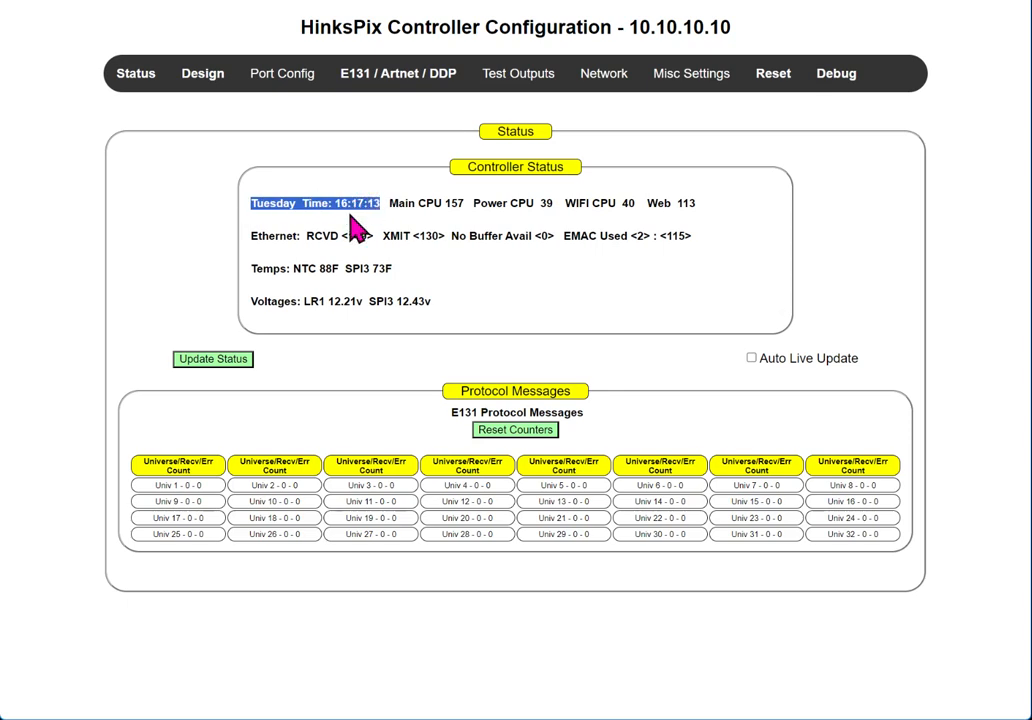
pyautogui.moveTo(389, 205); pyautogui.dragTo(693, 203)
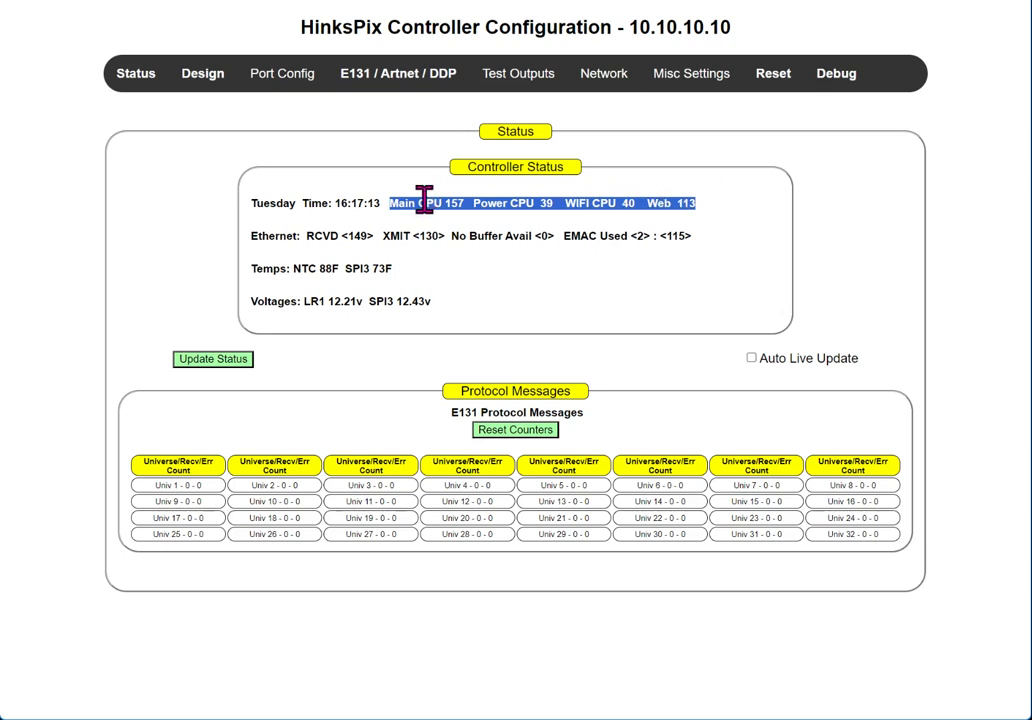
pyautogui.moveTo(466, 204); pyautogui.dragTo(382, 205)
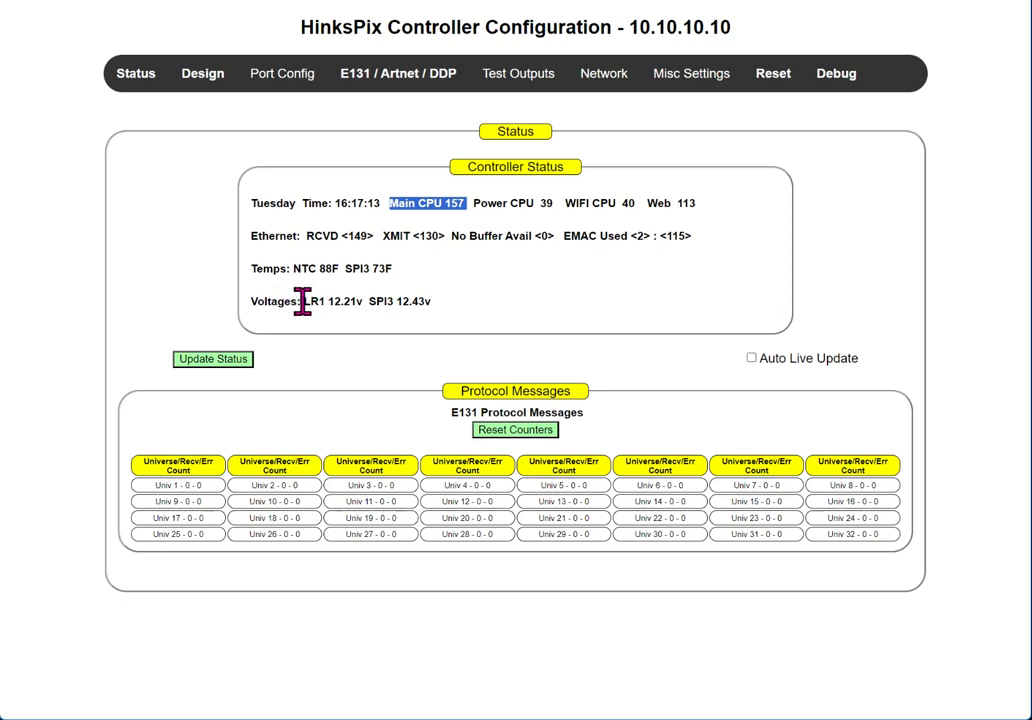
pyautogui.moveTo(302, 303); pyautogui.dragTo(440, 302)
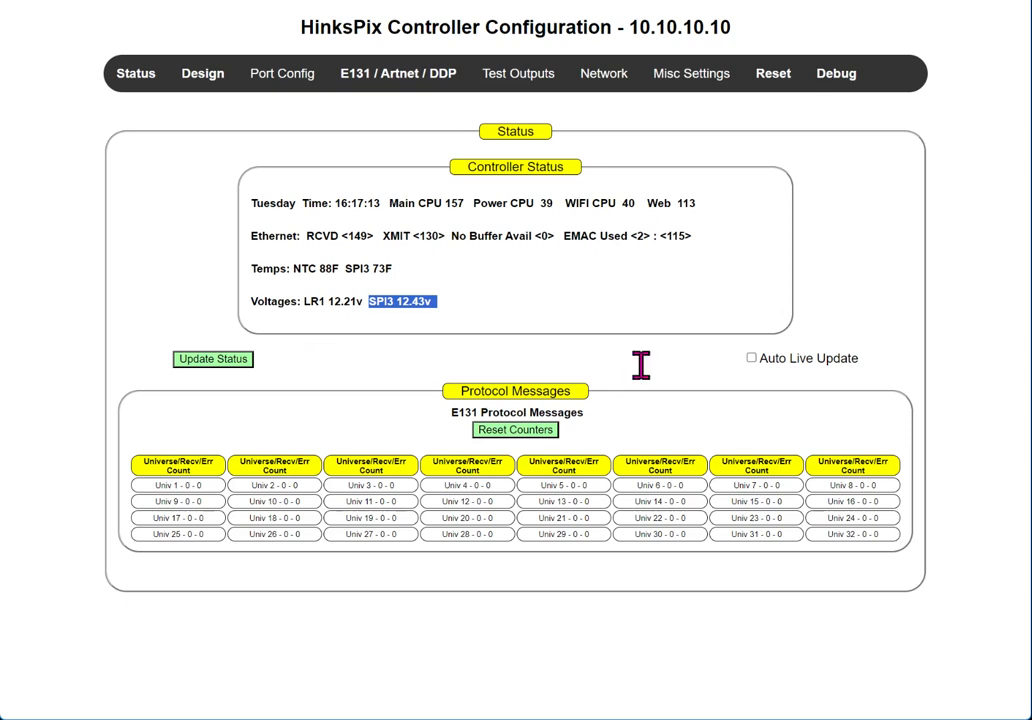
# Turn on Auto Live Update for the status page and check the E131 protocol message counts for universe 1
pyautogui.click(752, 358)
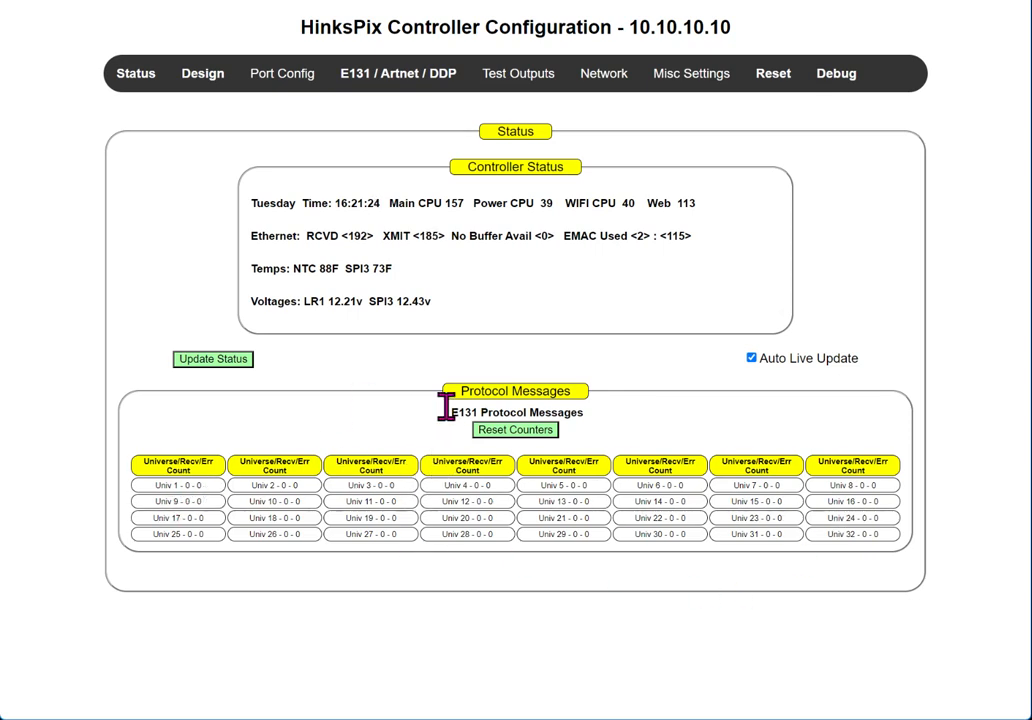
pyautogui.moveTo(450, 411); pyautogui.dragTo(598, 405)
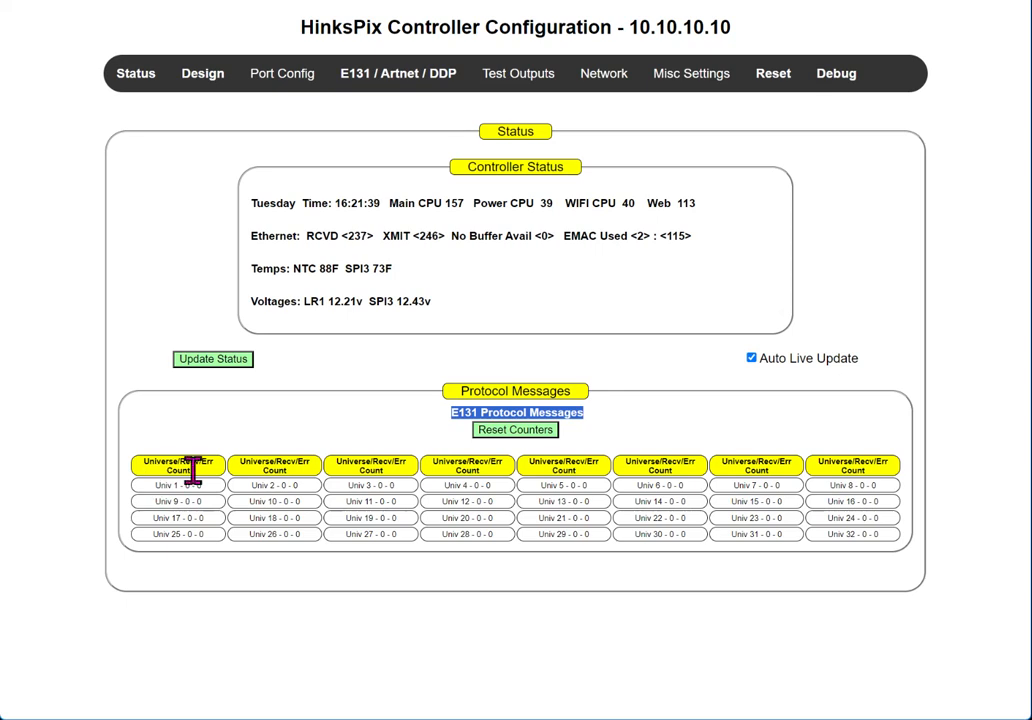
pyautogui.moveTo(178, 483); pyautogui.dragTo(150, 483)
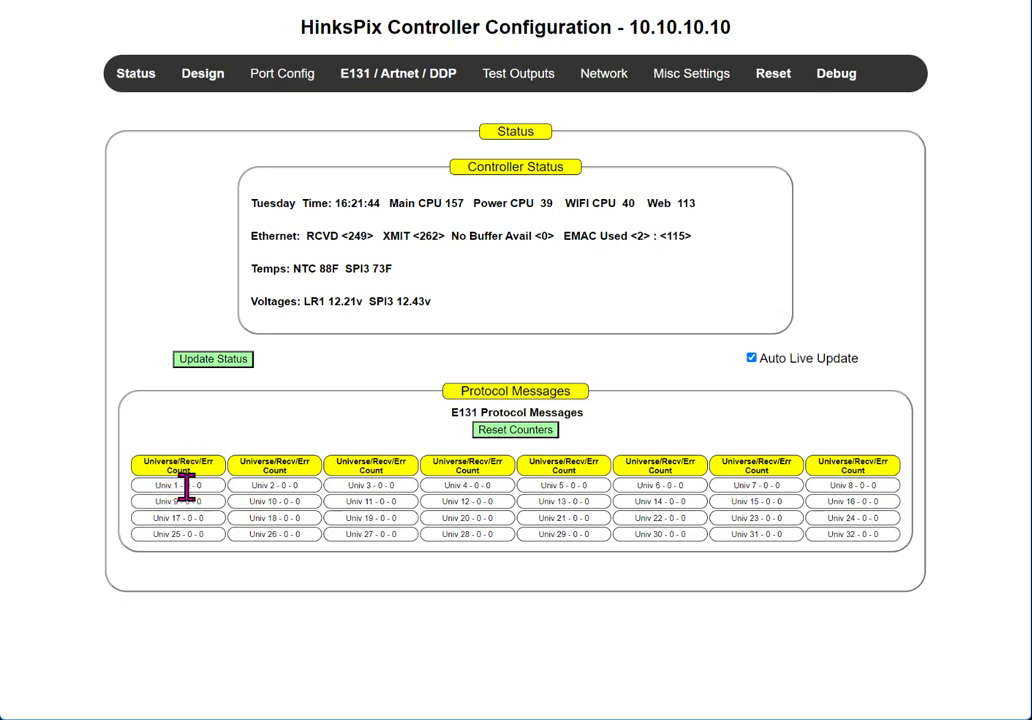
pyautogui.moveTo(196, 484); pyautogui.dragTo(222, 492)
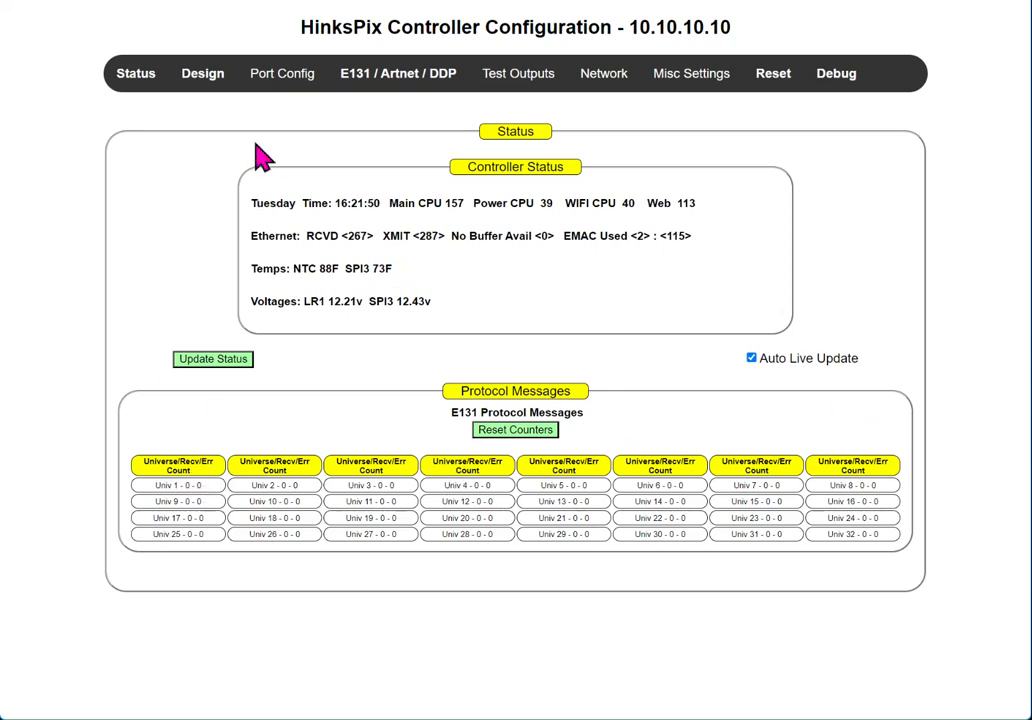
# Check the SD card mount state and SD error recoveries in the internal debug data
pyautogui.click(203, 88)
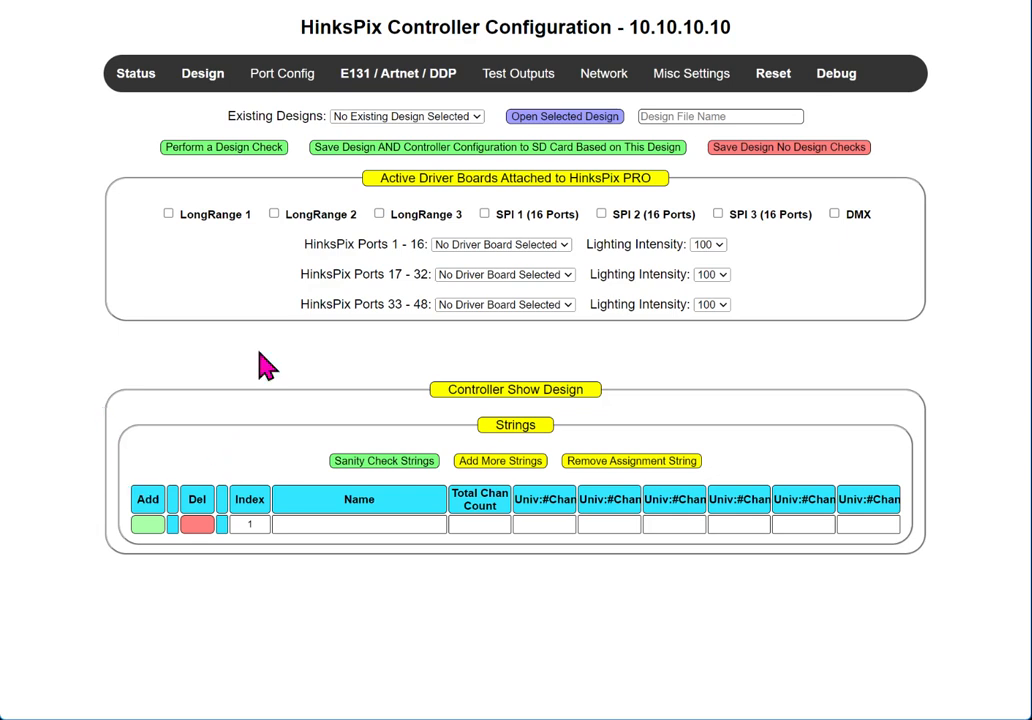
pyautogui.click(838, 78)
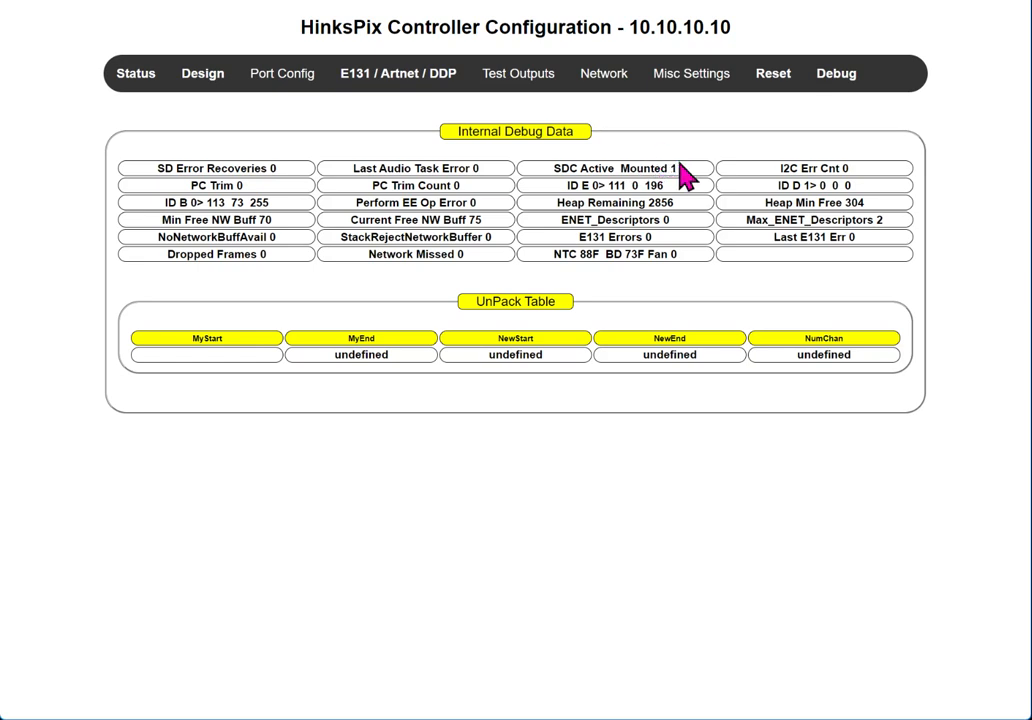
pyautogui.moveTo(682, 170); pyautogui.dragTo(557, 166)
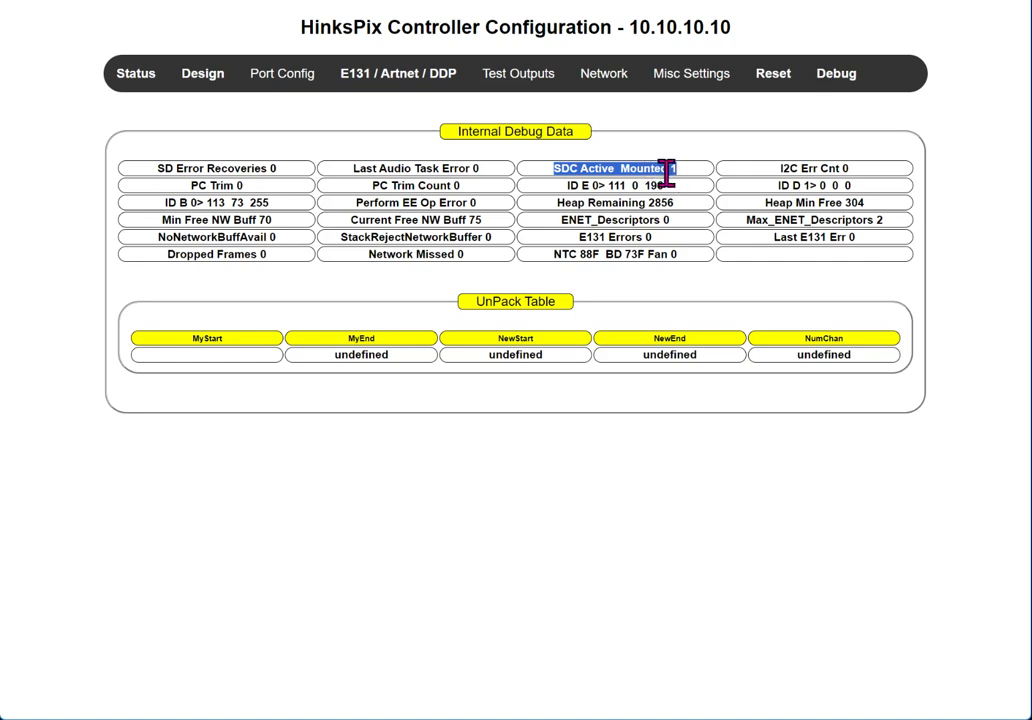
pyautogui.moveTo(278, 168); pyautogui.dragTo(245, 170)
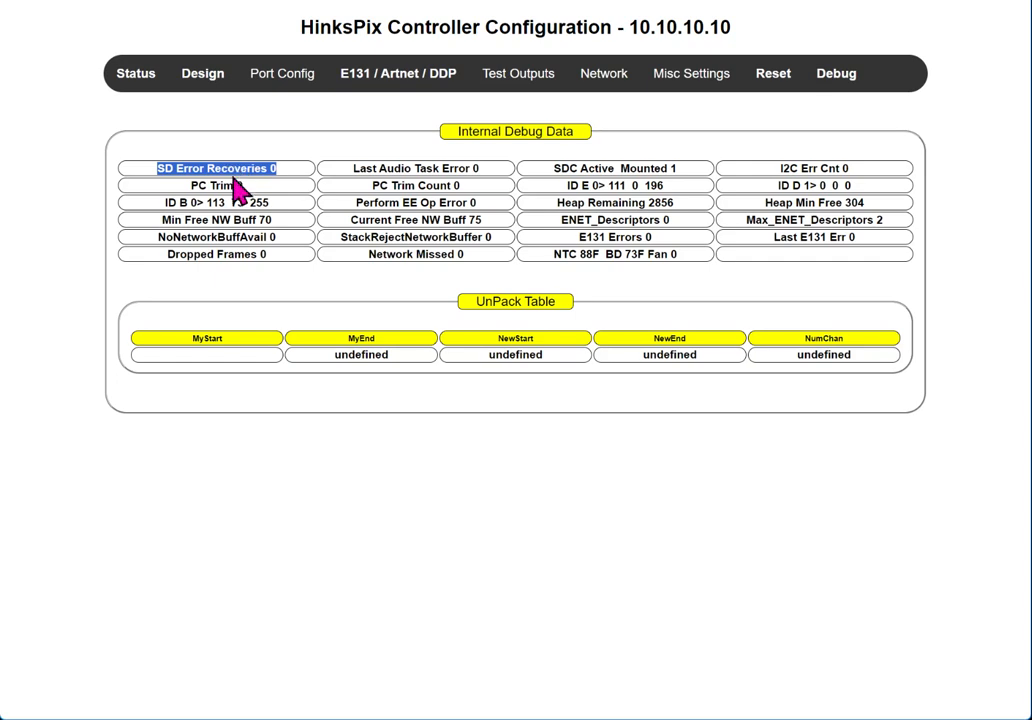
# Open the existing design 4LRSMARTQTY2 and review its strings, cables and attached LongRange receivers
pyautogui.click(203, 78)
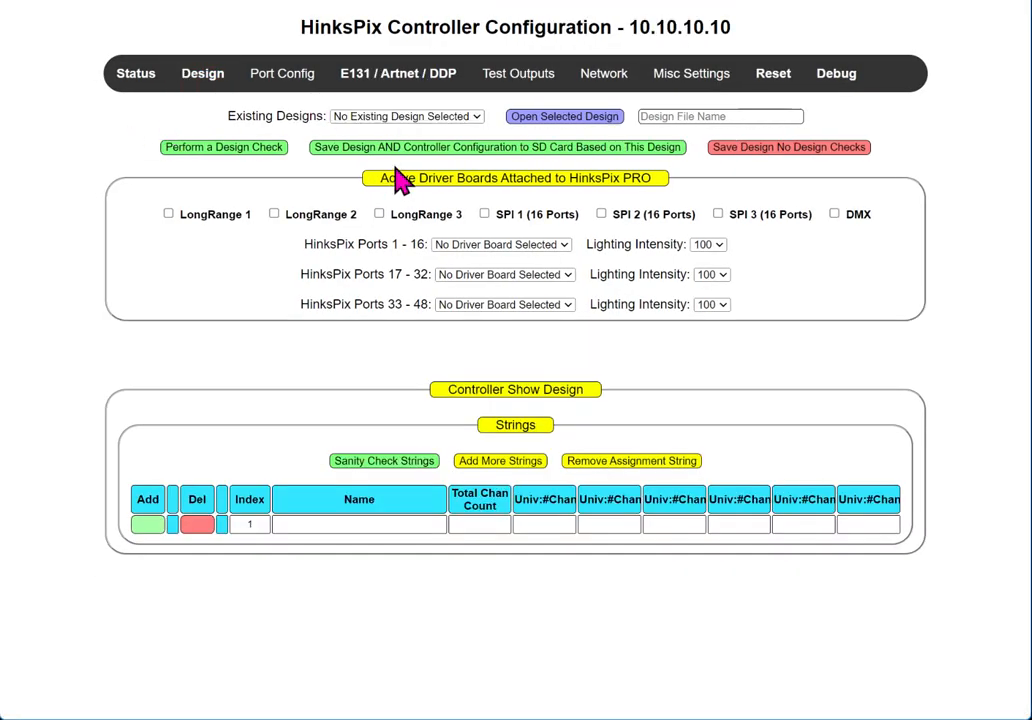
pyautogui.click(460, 116)
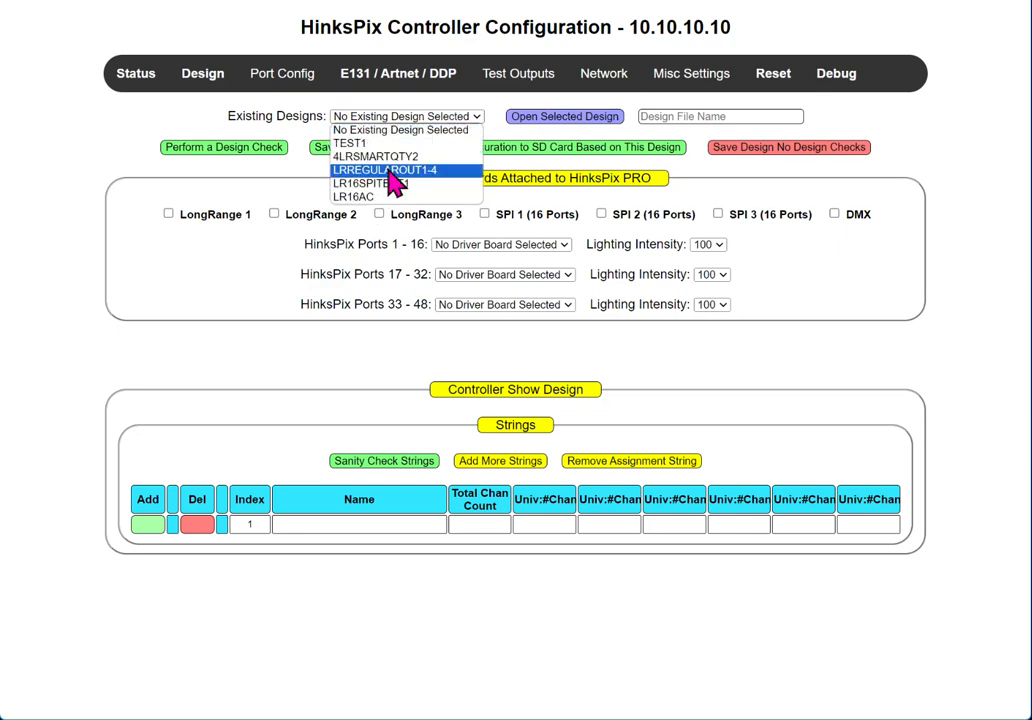
pyautogui.click(352, 156)
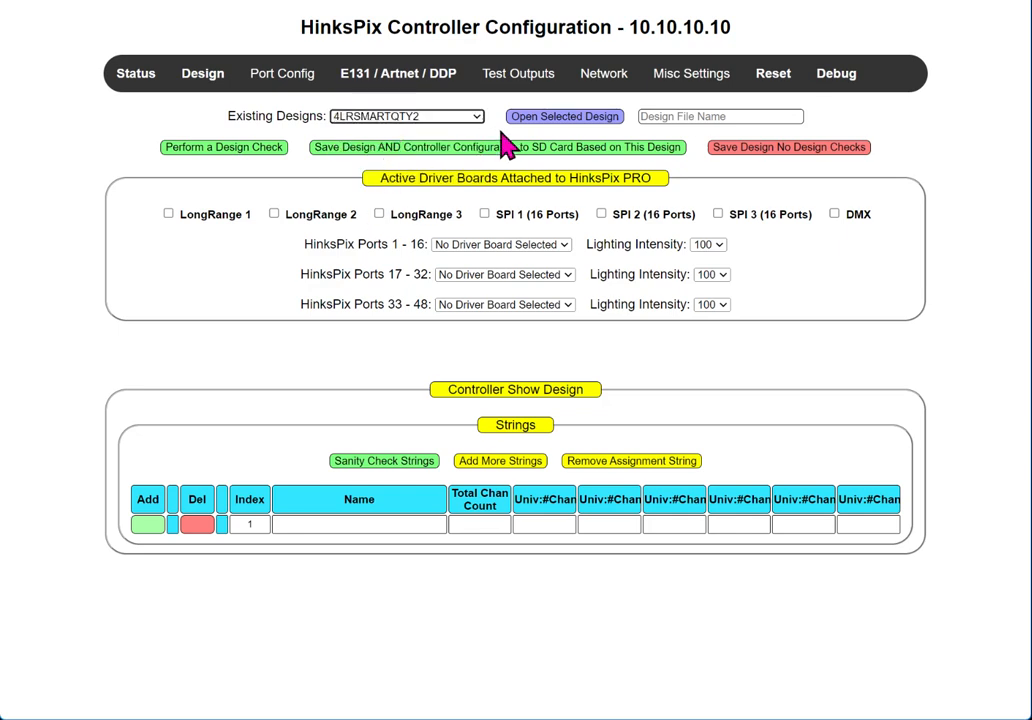
pyautogui.click(548, 117)
pyautogui.scroll(-4, 205, 235)
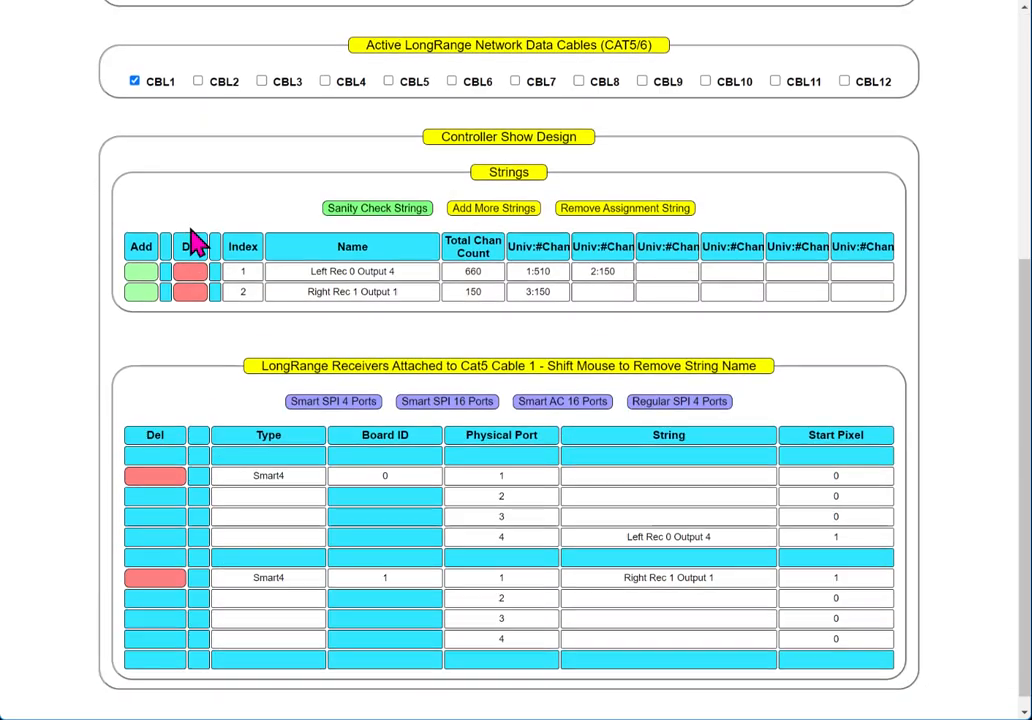
pyautogui.scroll(4, 458, 477)
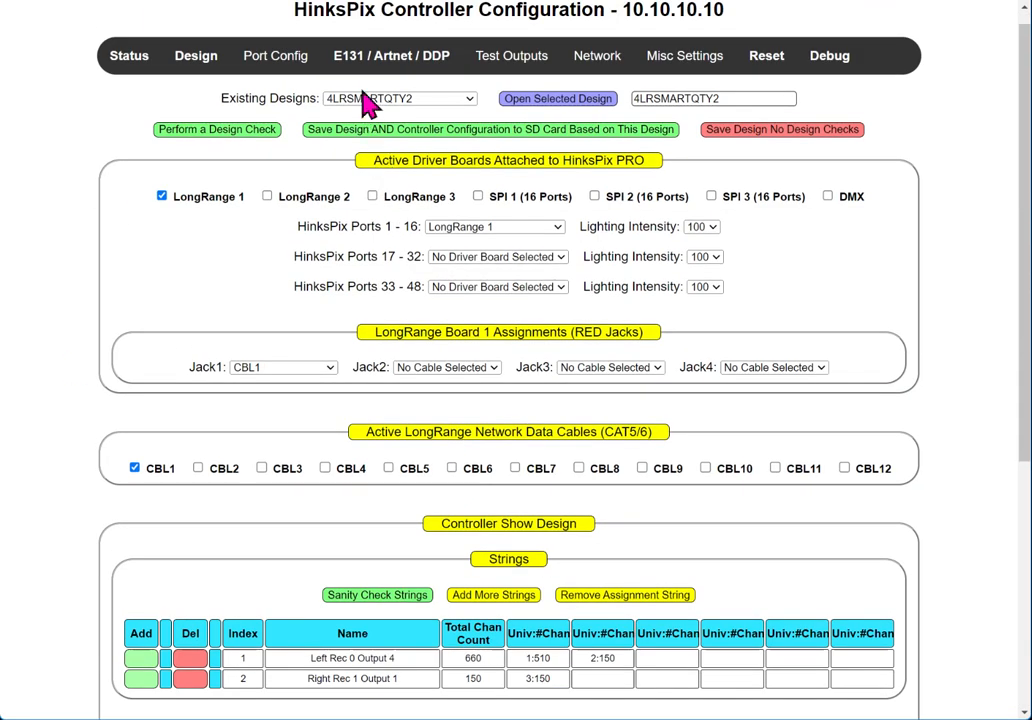
# Open the existing design LRREGULAROUT1-4 and review its strings and LongRange receiver assignments
pyautogui.click(428, 100)
pyautogui.click(366, 153)
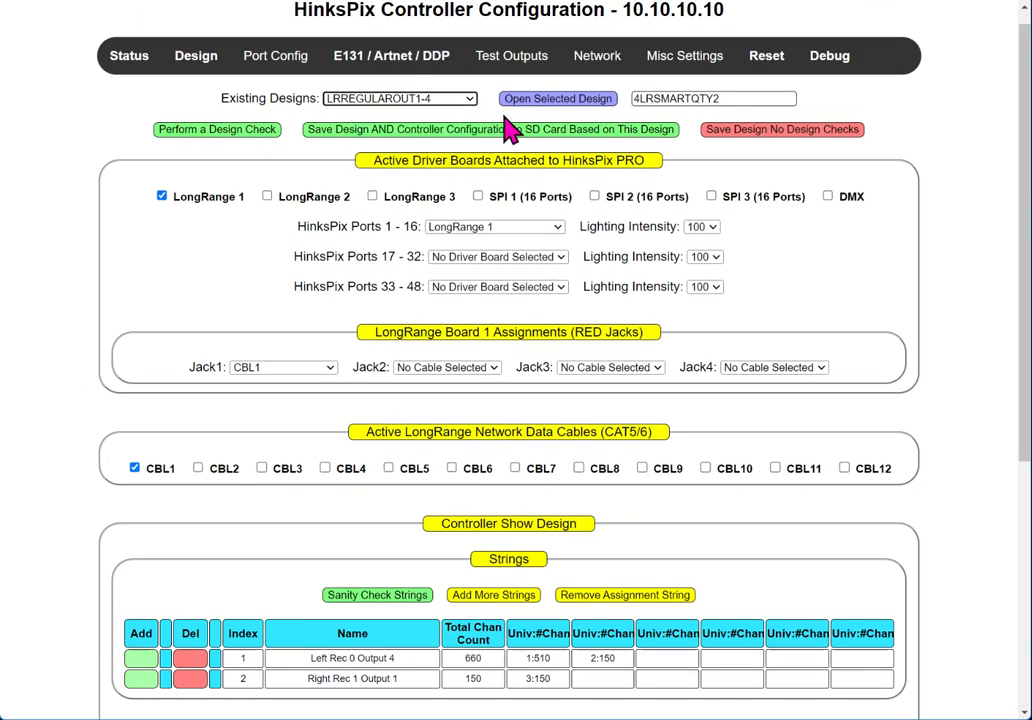
pyautogui.click(541, 101)
pyautogui.scroll(-3, 374, 210)
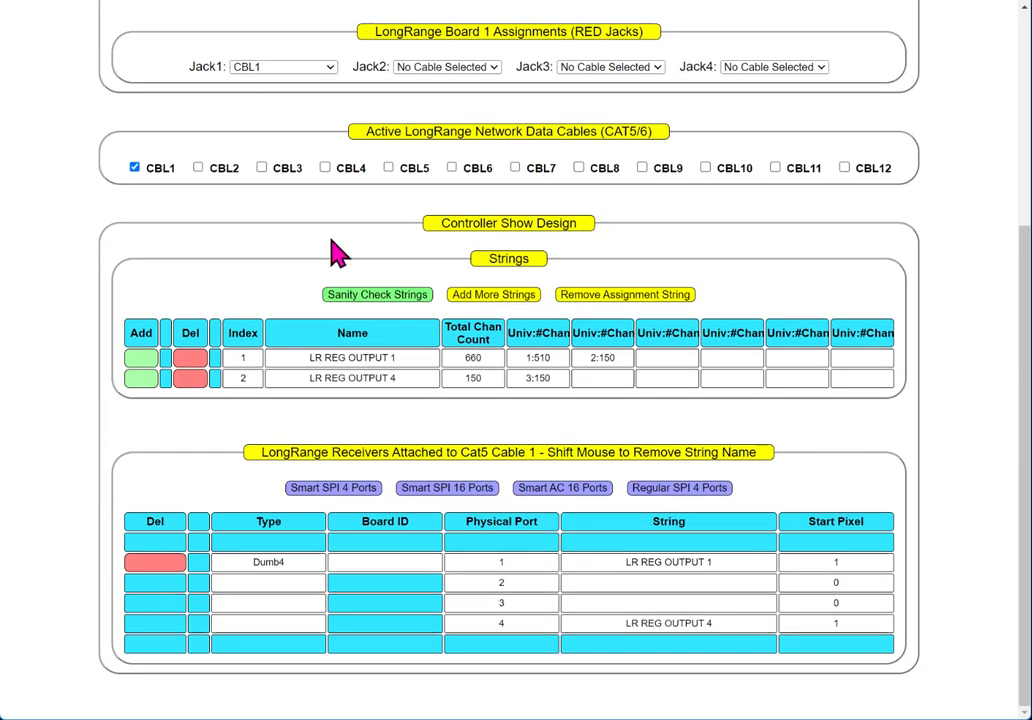
# Select LR16SPITEST1 among the existing designs and look over the other saved designs
pyautogui.scroll(3, 336, 246)
pyautogui.click(345, 117)
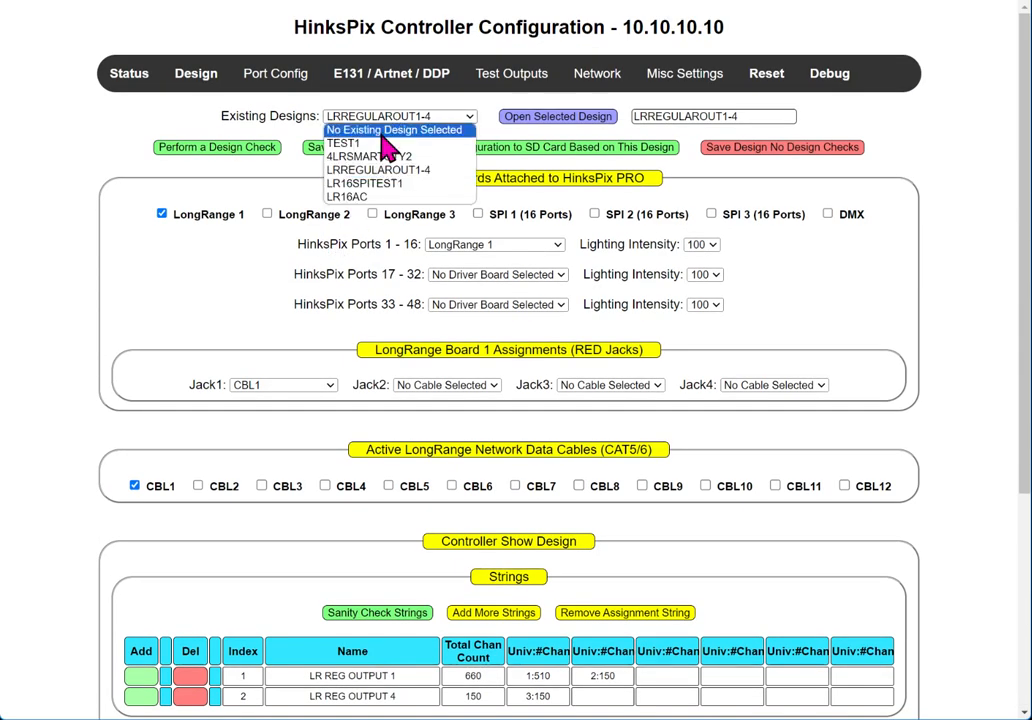
pyautogui.click(368, 183)
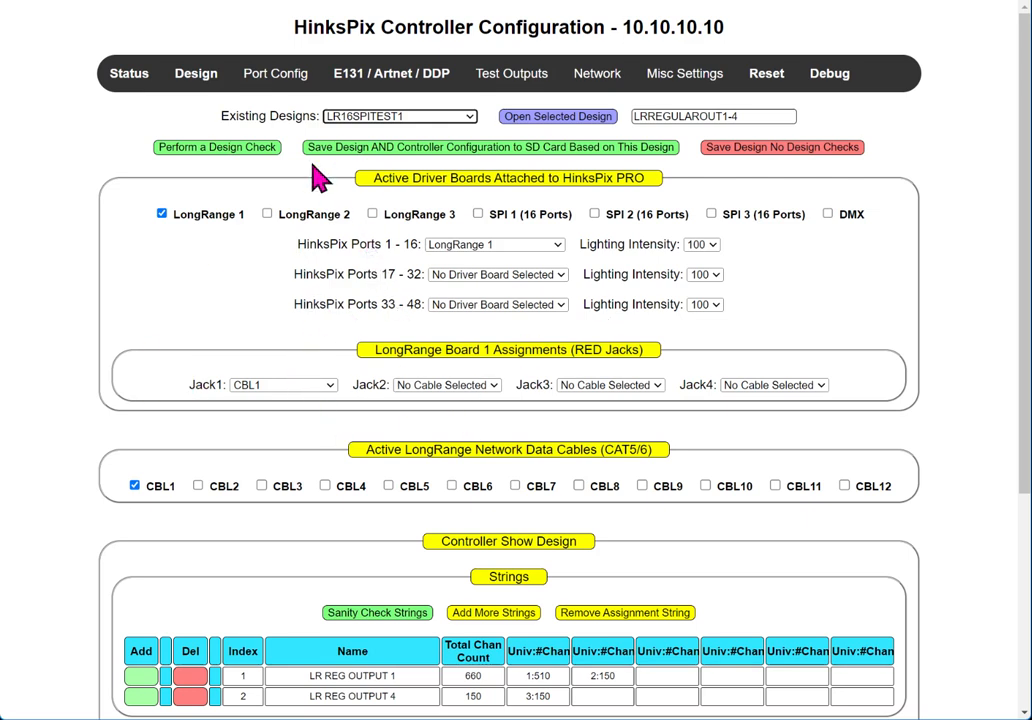
pyautogui.moveTo(290, 83)
pyautogui.click(366, 116)
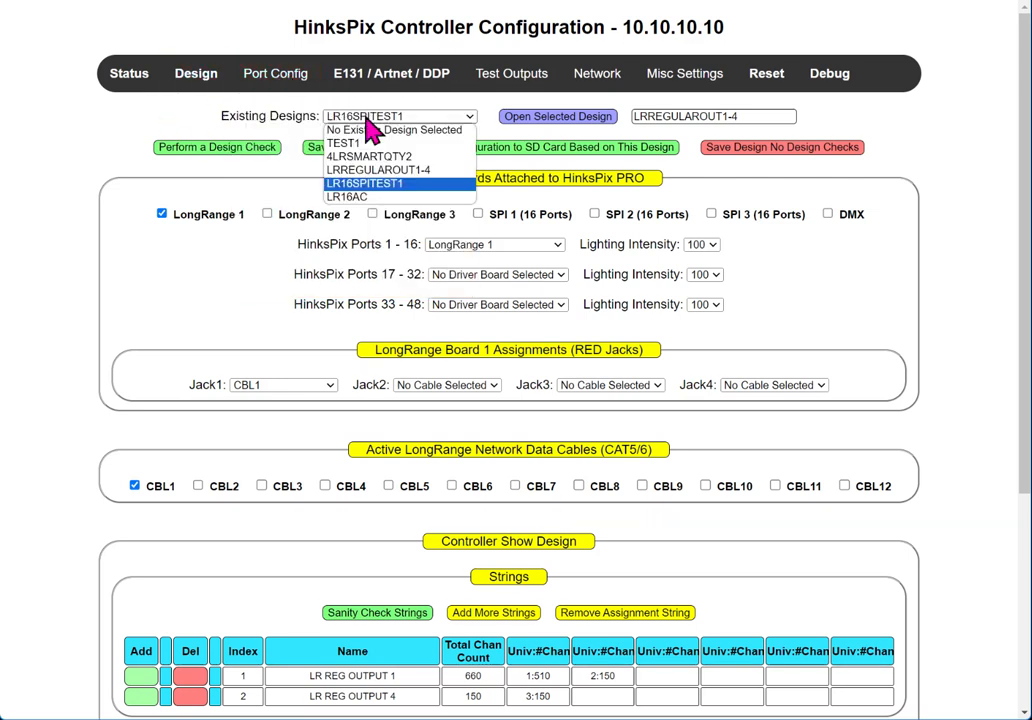
# Go to the controller configuration management page and select the saved configuration LRREGULAROUT1-4
pyautogui.moveTo(710, 89)
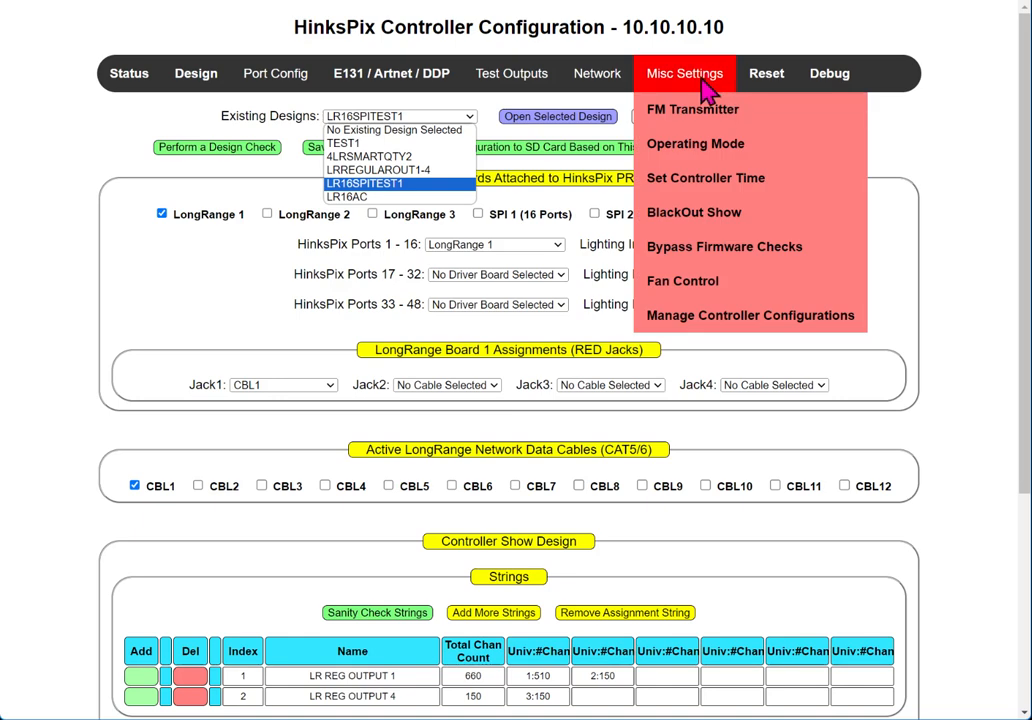
pyautogui.click(744, 325)
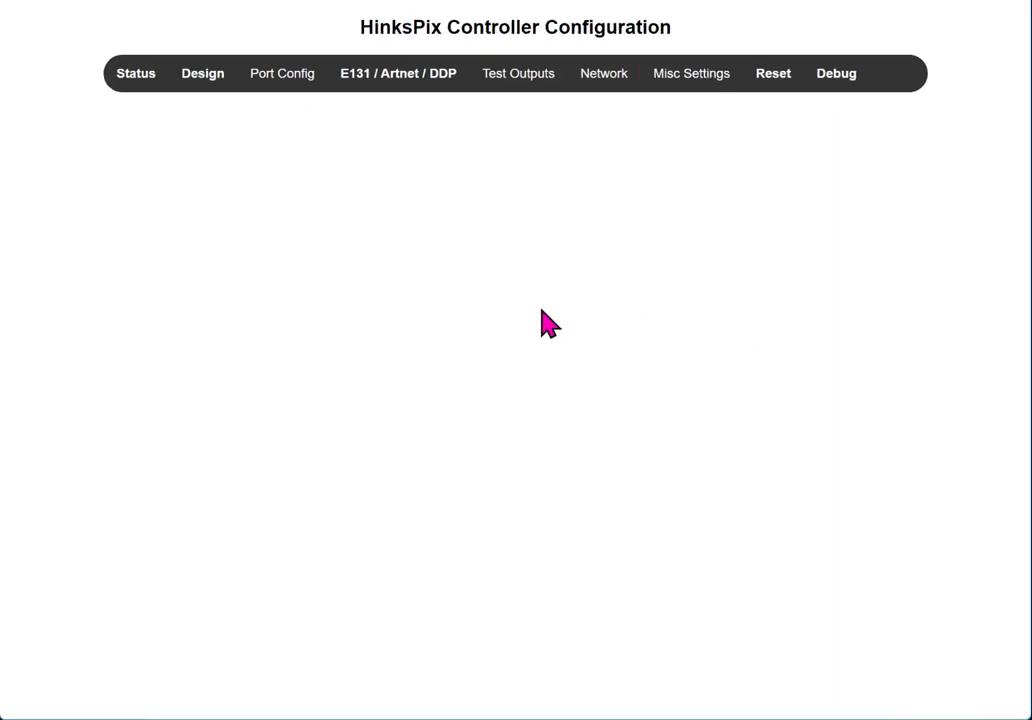
pyautogui.click(465, 198)
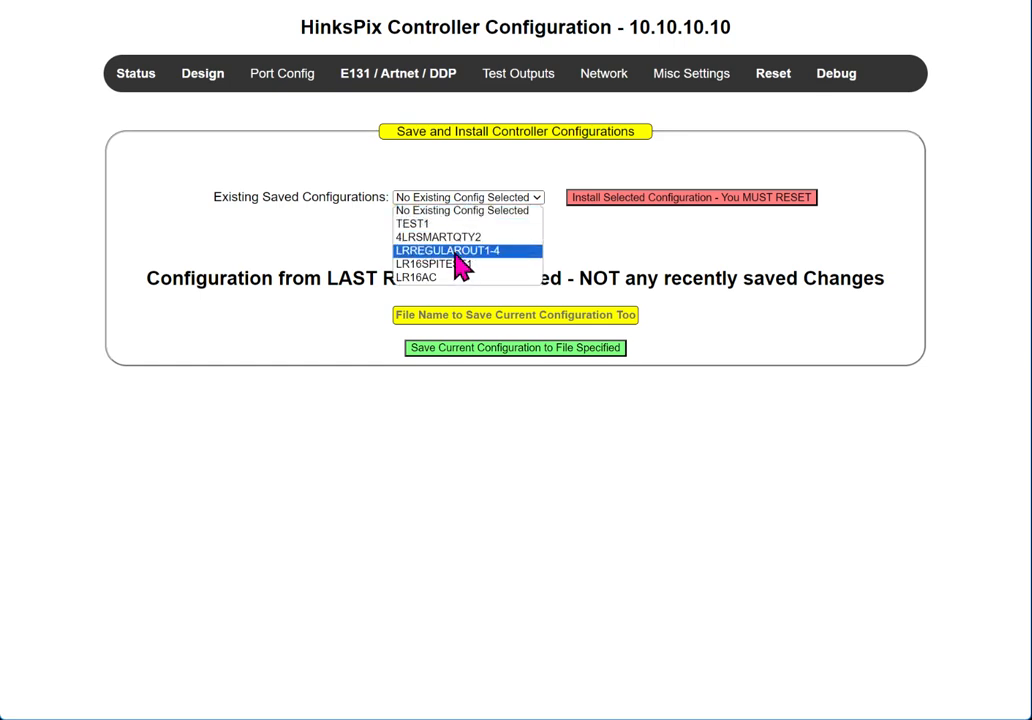
pyautogui.click(451, 251)
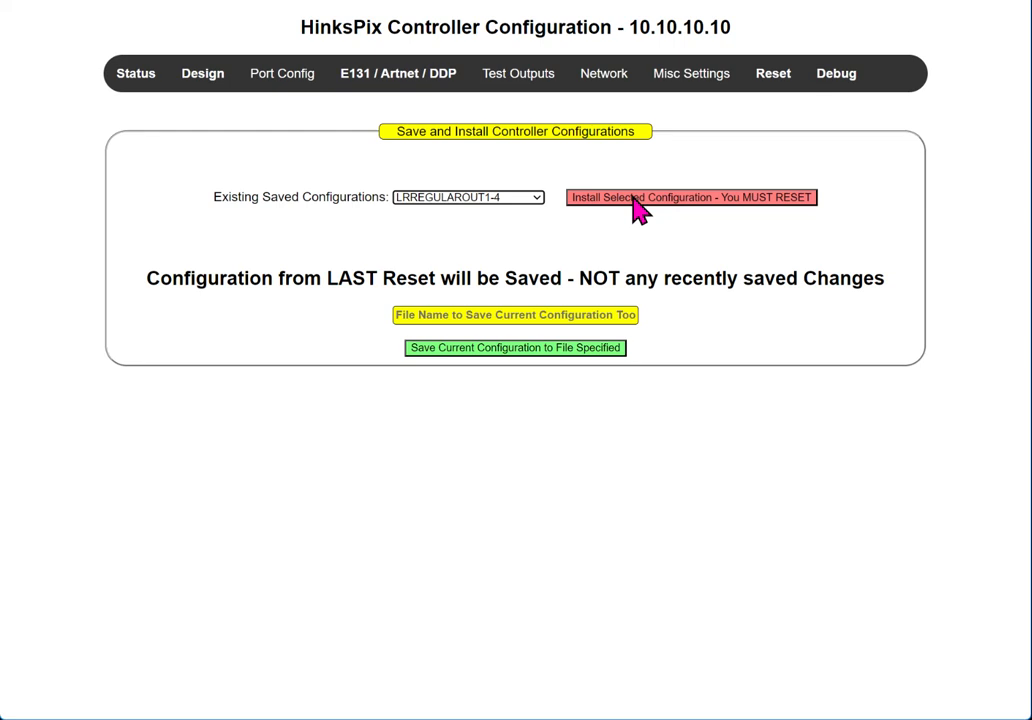
# Open the Long Range expansion configuration for ports 1 - 16 and review its port settings
pyautogui.moveTo(297, 96)
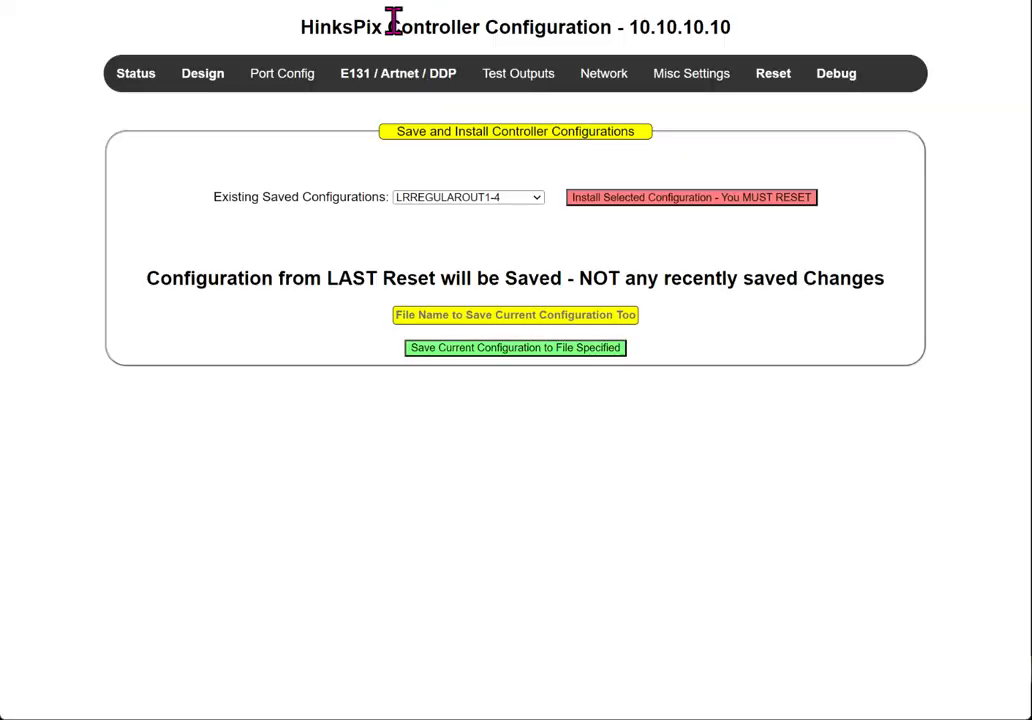
pyautogui.moveTo(318, 73)
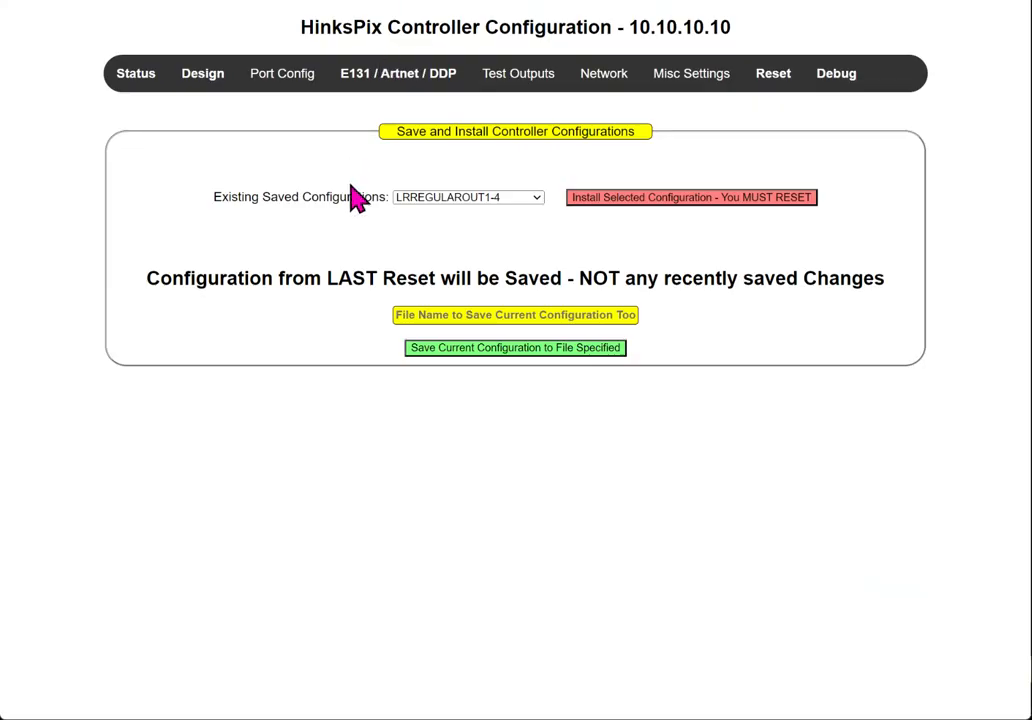
pyautogui.moveTo(278, 84)
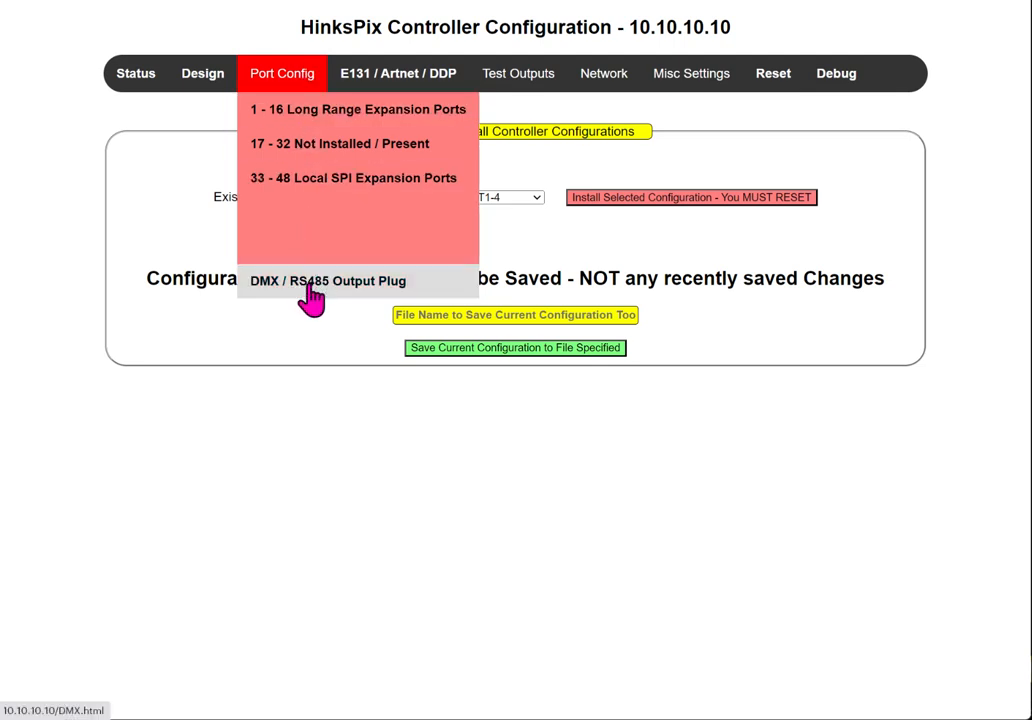
pyautogui.click(332, 113)
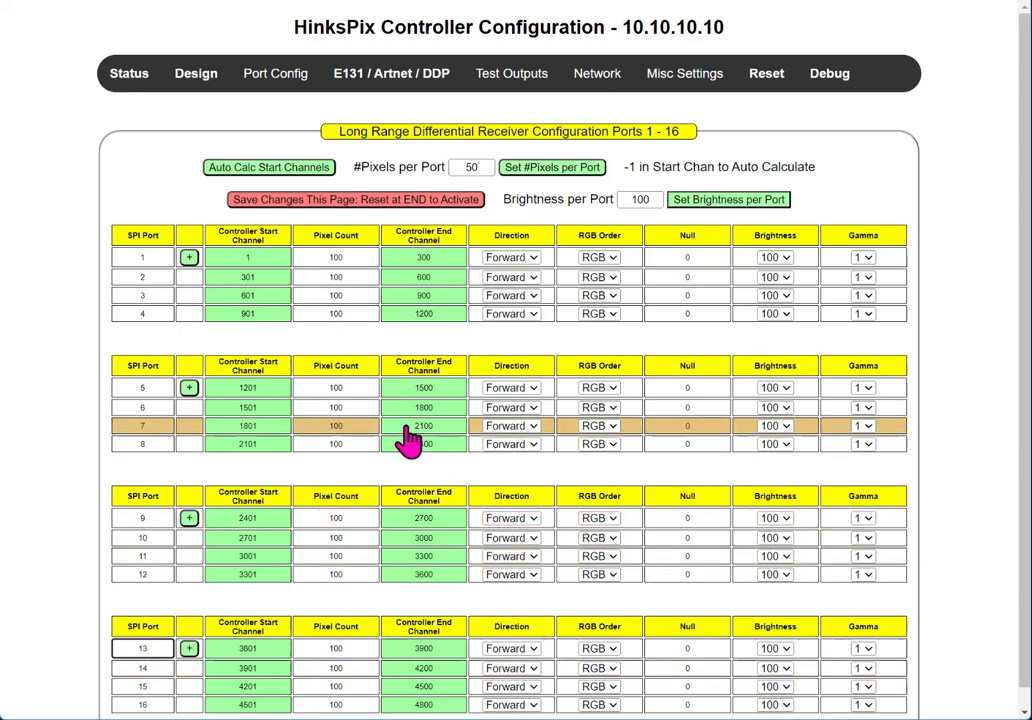
pyautogui.scroll(-1, 246, 288)
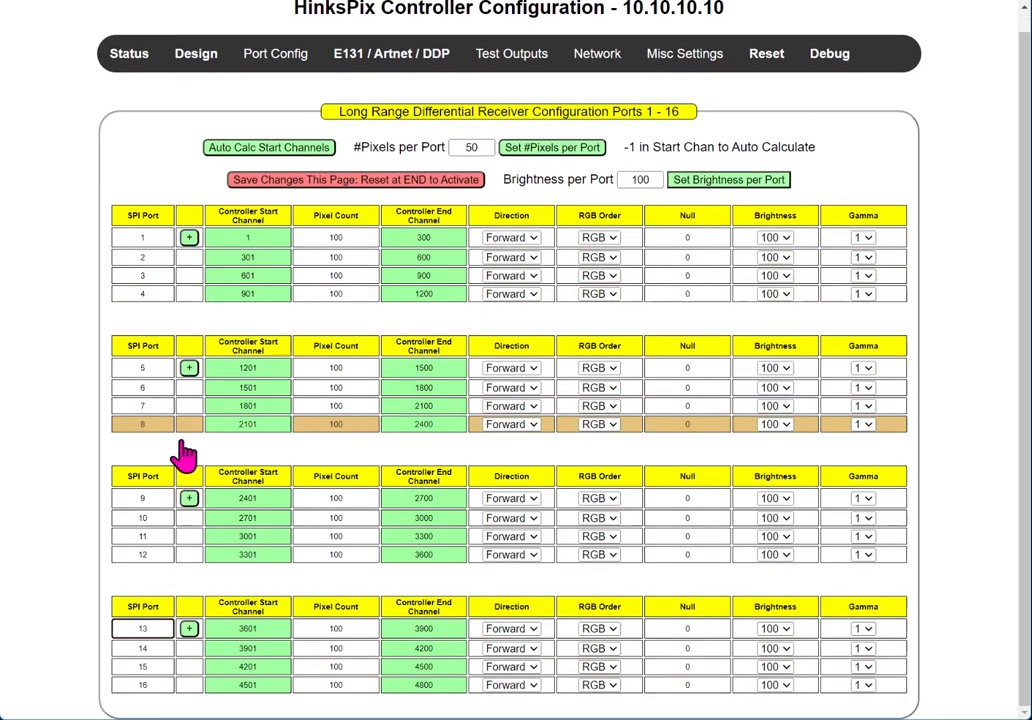
# Open the expansion port configuration for ports 33 - 48 and review its port settings
pyautogui.moveTo(270, 56)
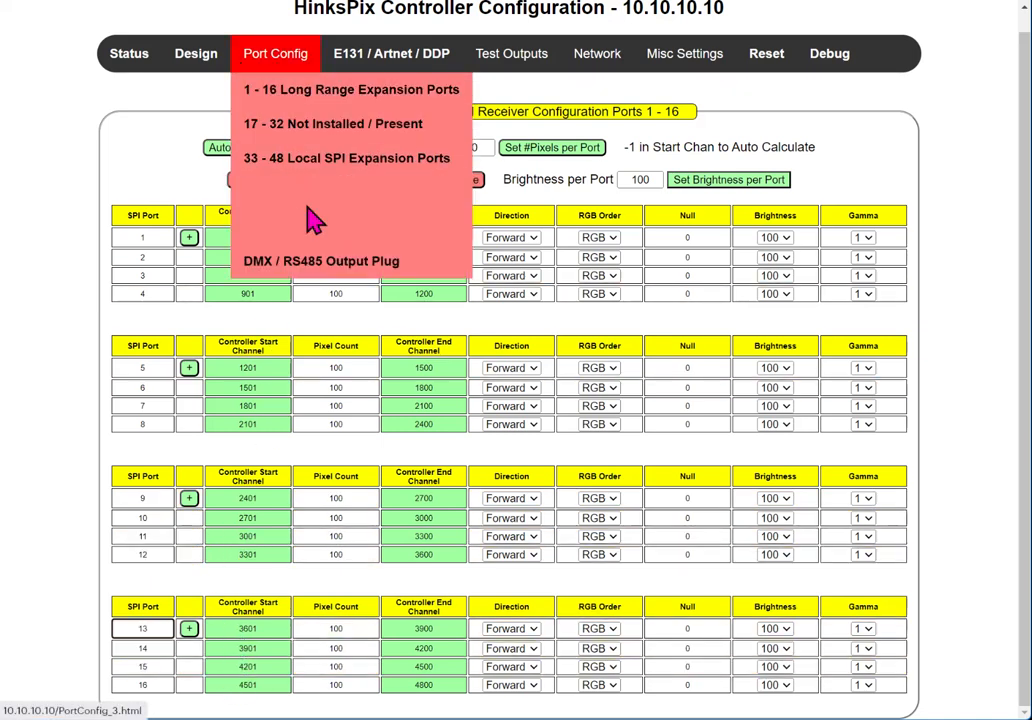
pyautogui.click(306, 157)
pyautogui.moveTo(268, 75)
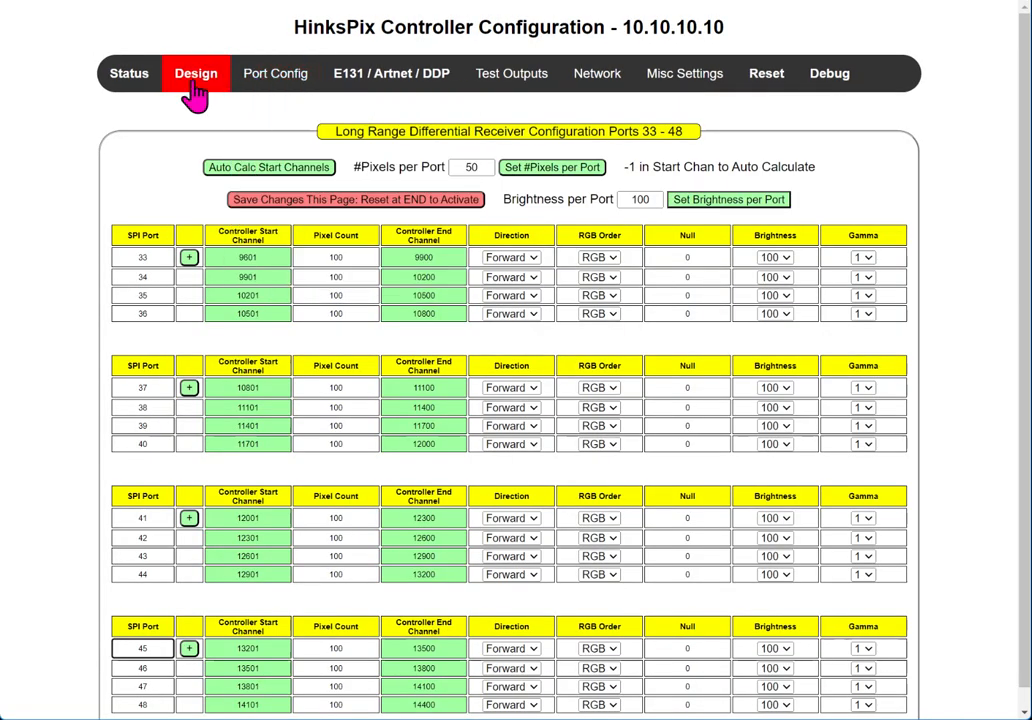
pyautogui.scroll(-1, 257, 311)
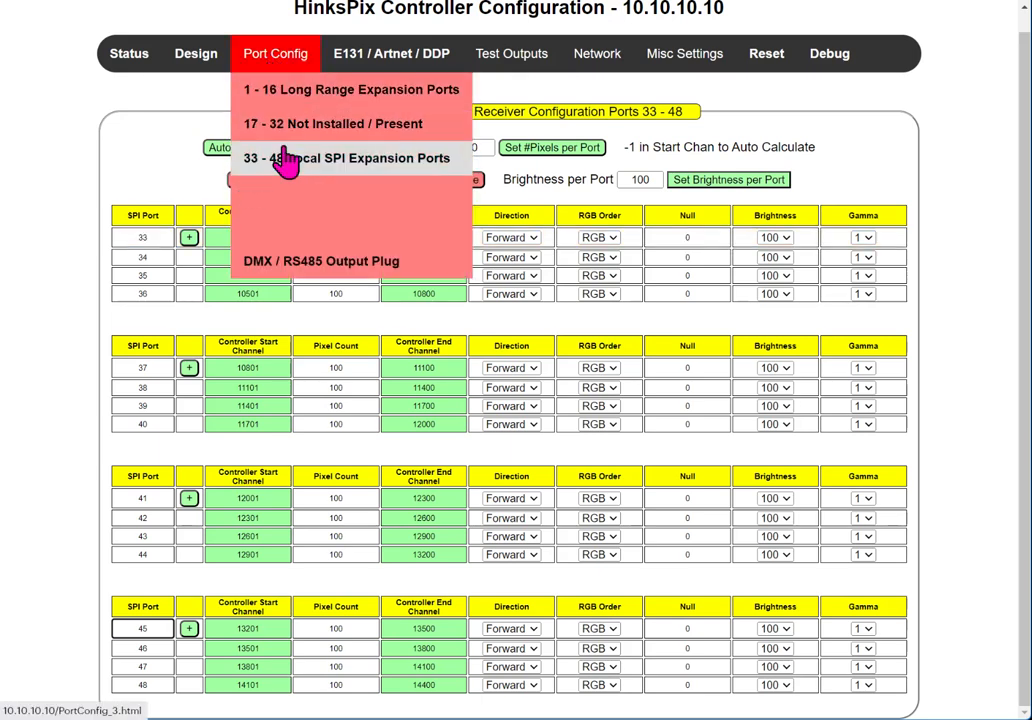
# Open the E131 / ArtNet / DDP configuration page to view the protocol and universe settings
pyautogui.click(368, 70)
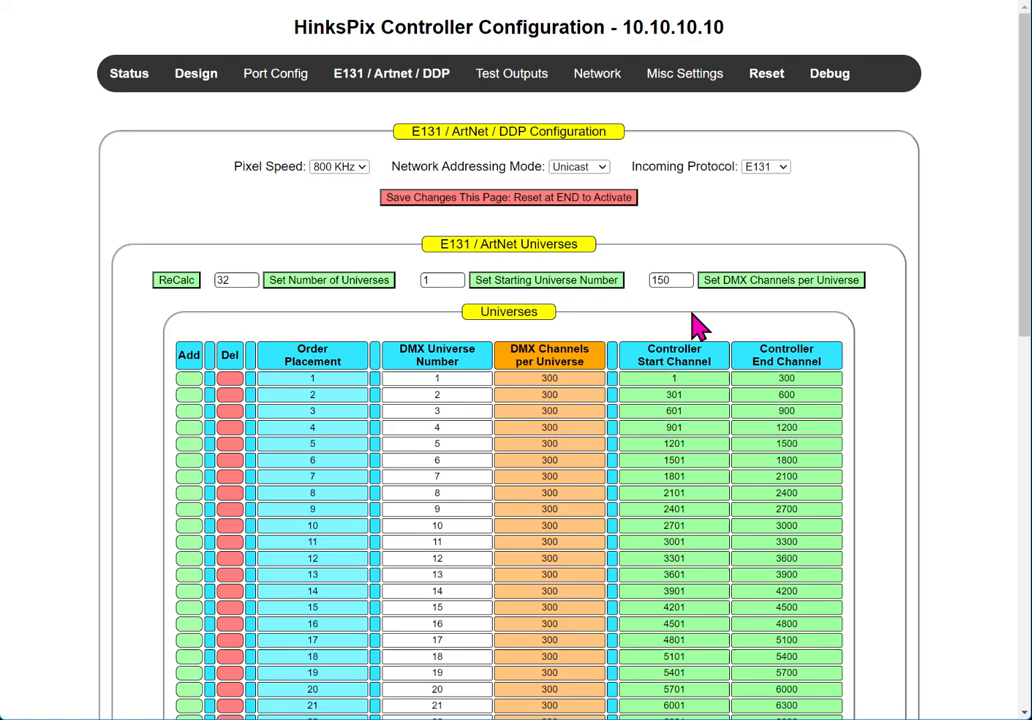
# Examine the universe table's start channel, universe number and channels-per-universe columns across all listed universes
pyautogui.moveTo(645, 358); pyautogui.dragTo(720, 368)
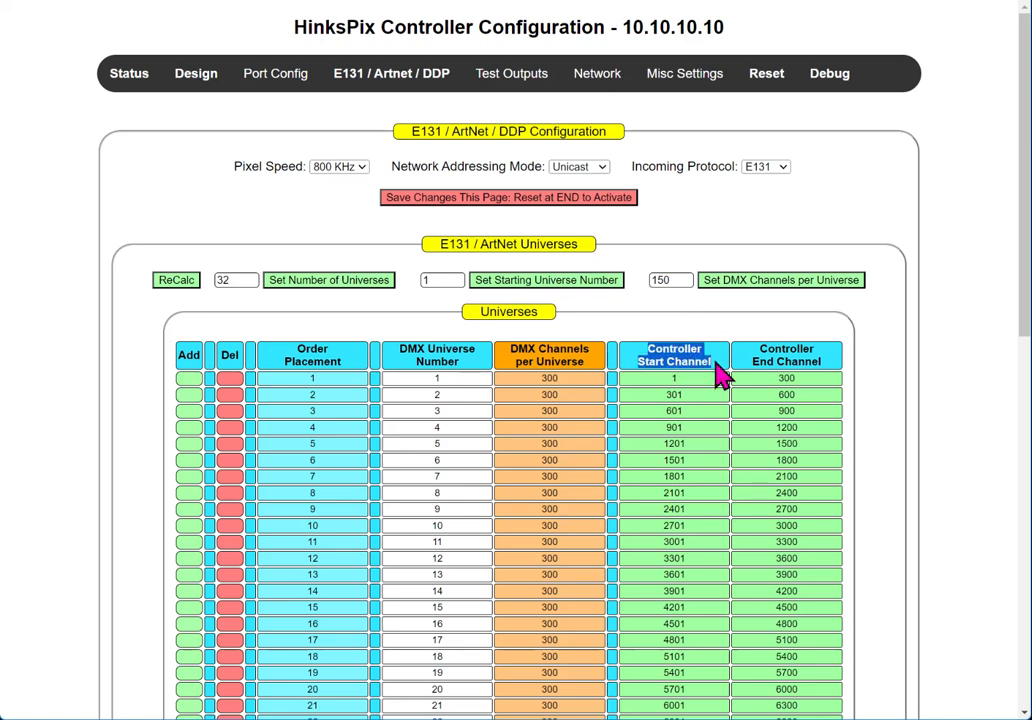
pyautogui.scroll(-3, 712, 390)
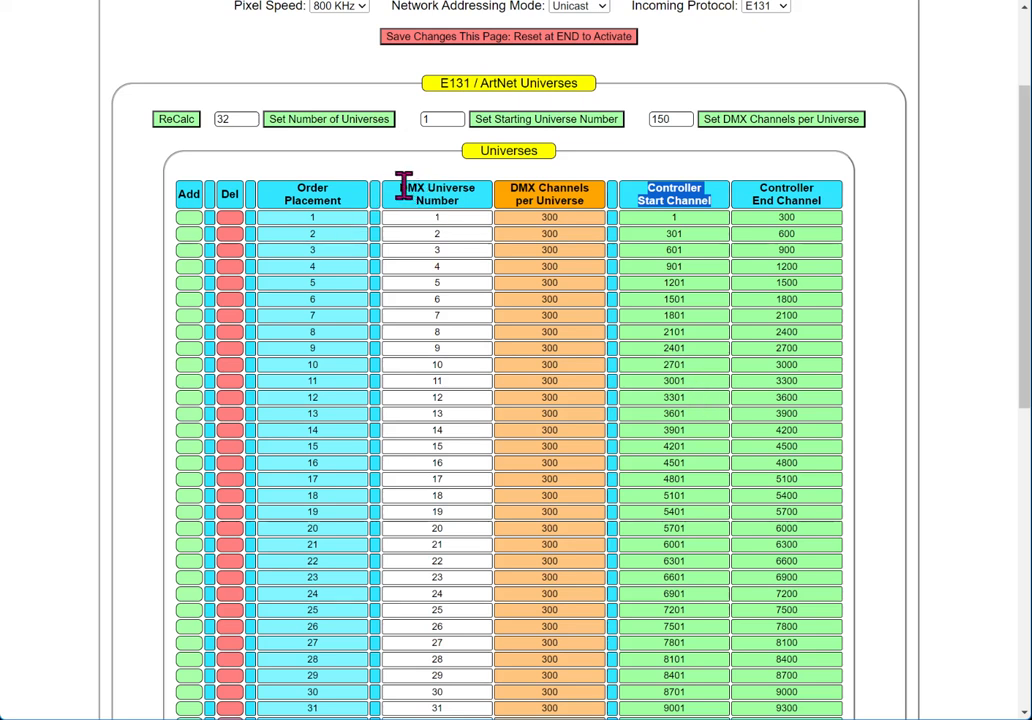
pyautogui.moveTo(401, 185); pyautogui.dragTo(597, 213)
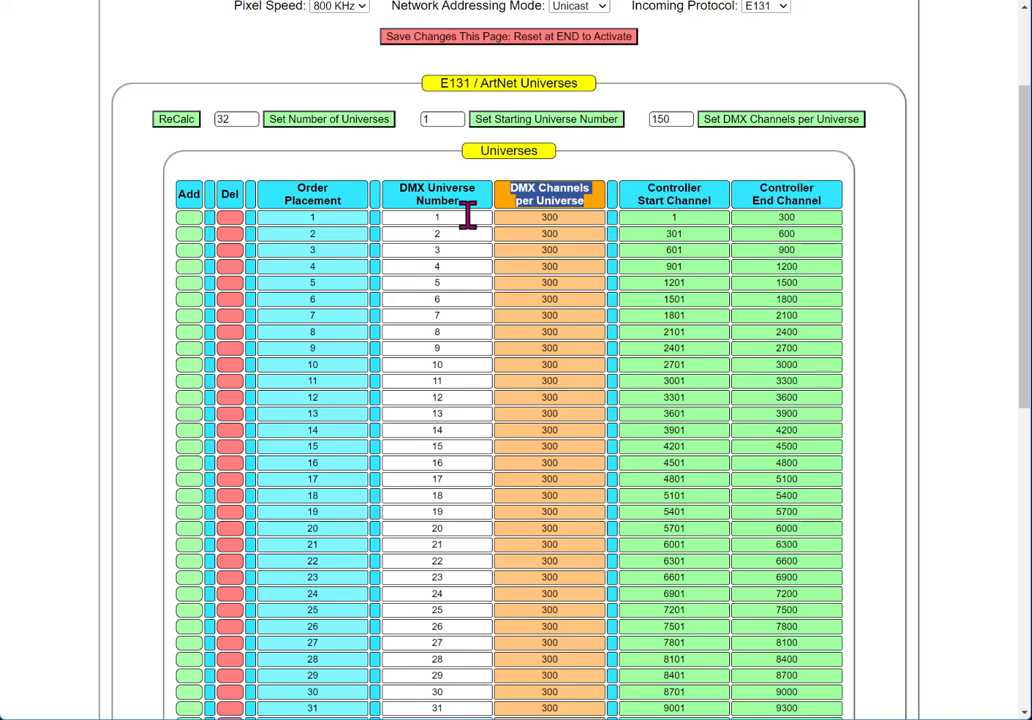
pyautogui.scroll(-3, 300, 275)
pyautogui.scroll(2, 300, 275)
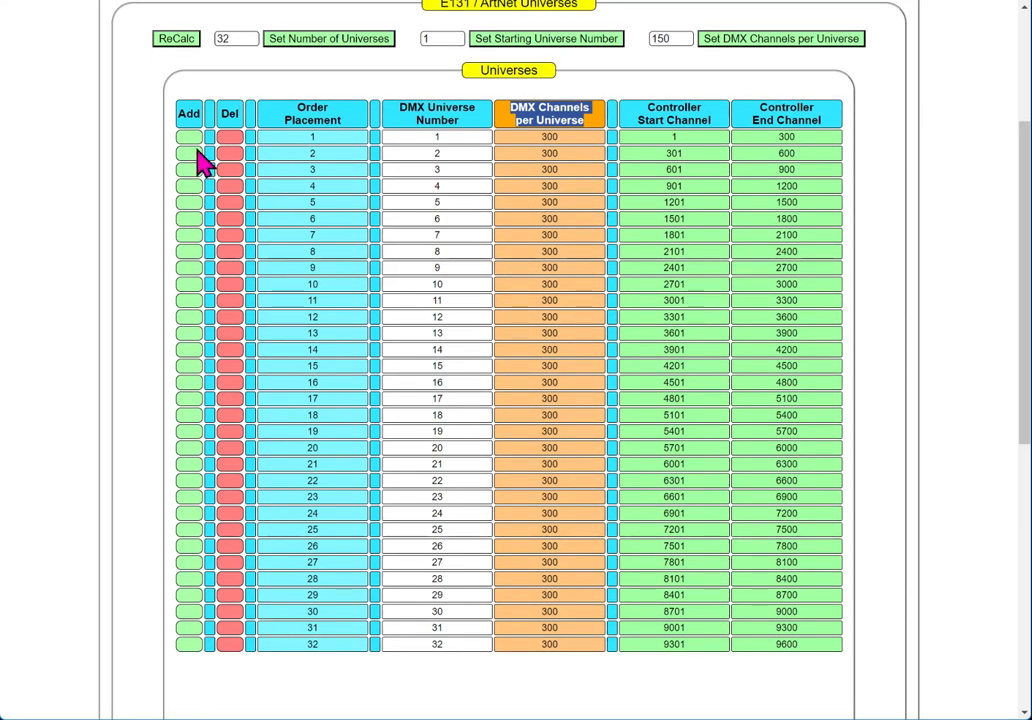
pyautogui.scroll(1, 537, 390)
pyautogui.scroll(2, 520, 392)
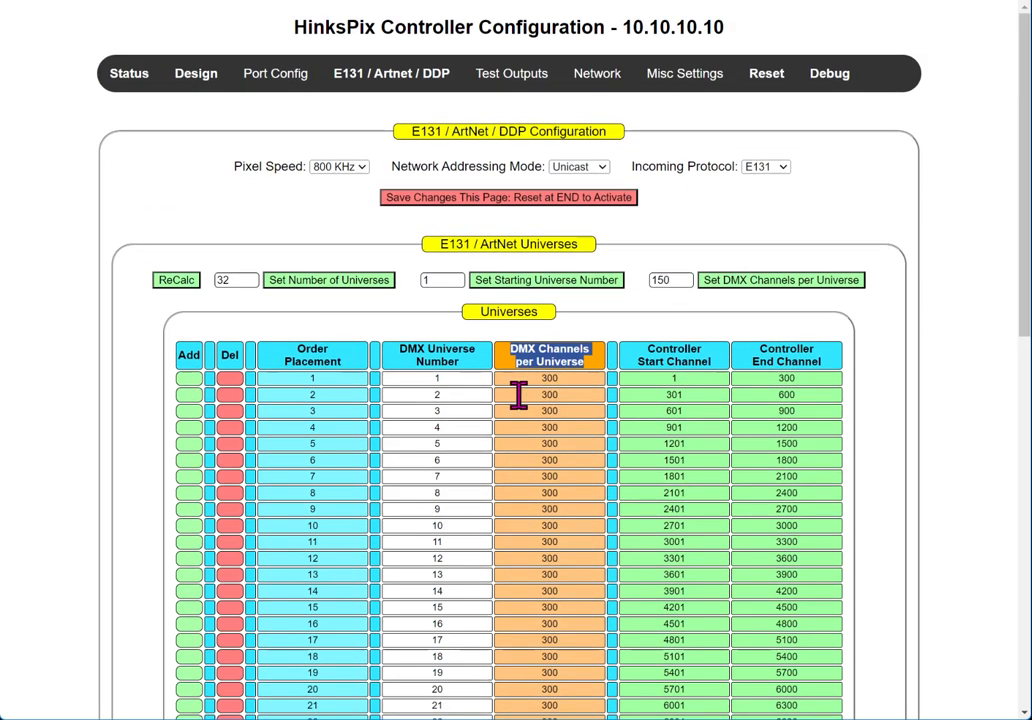
# Review the pixel speed, network addressing mode and incoming protocol options, and save the E131 / ArtNet / DDP page
pyautogui.click(348, 170)
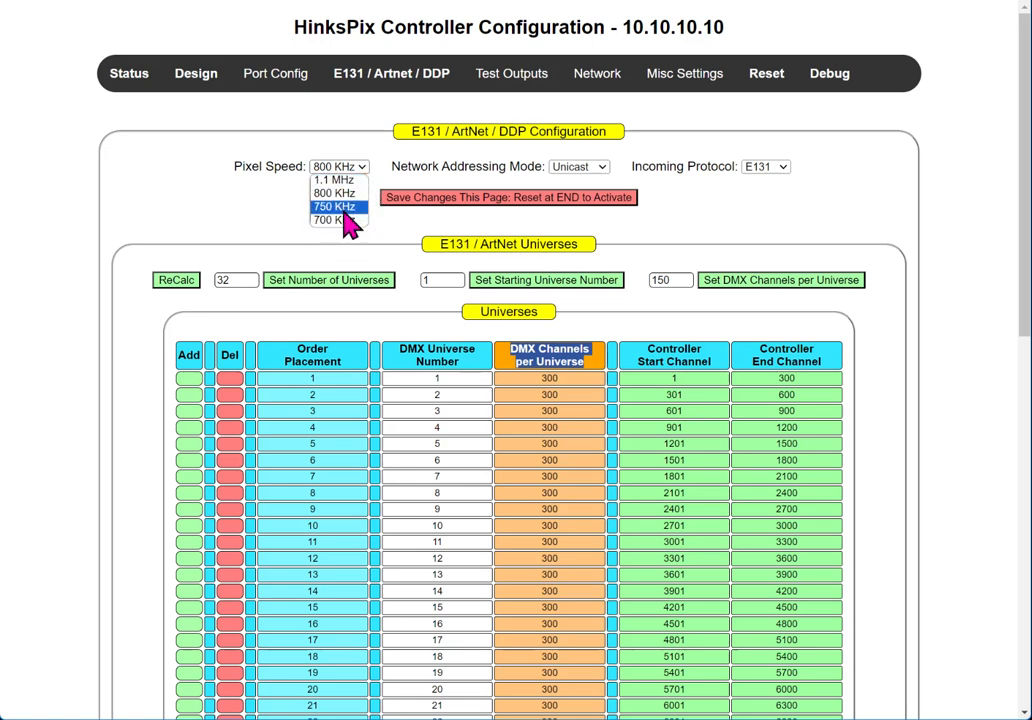
pyautogui.click(584, 178)
pyautogui.click(588, 170)
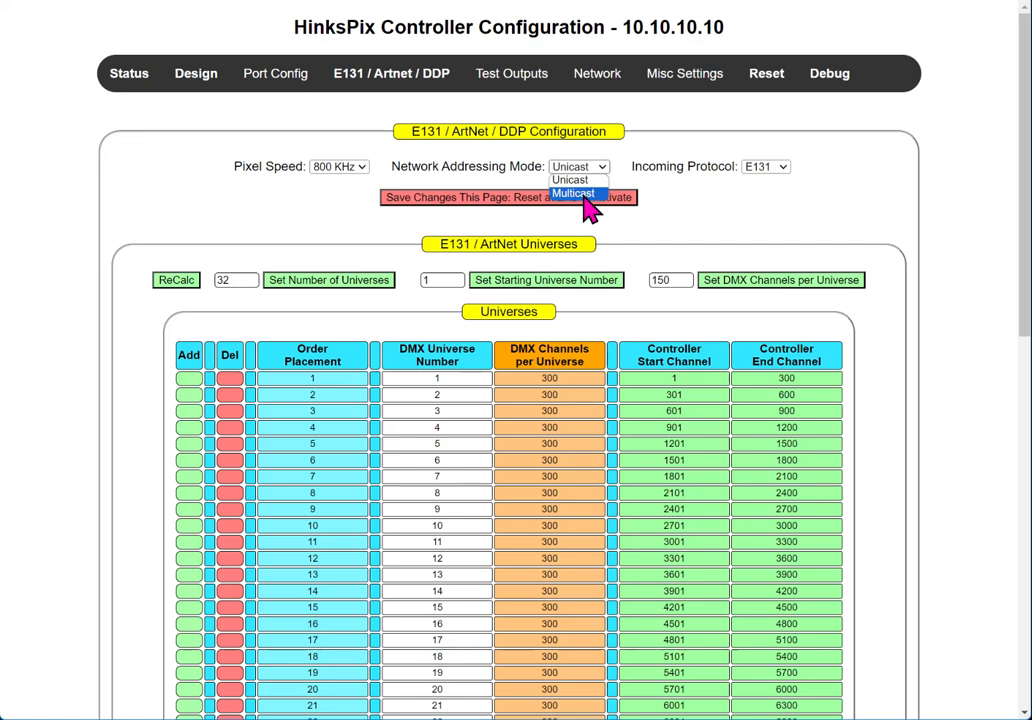
pyautogui.click(768, 168)
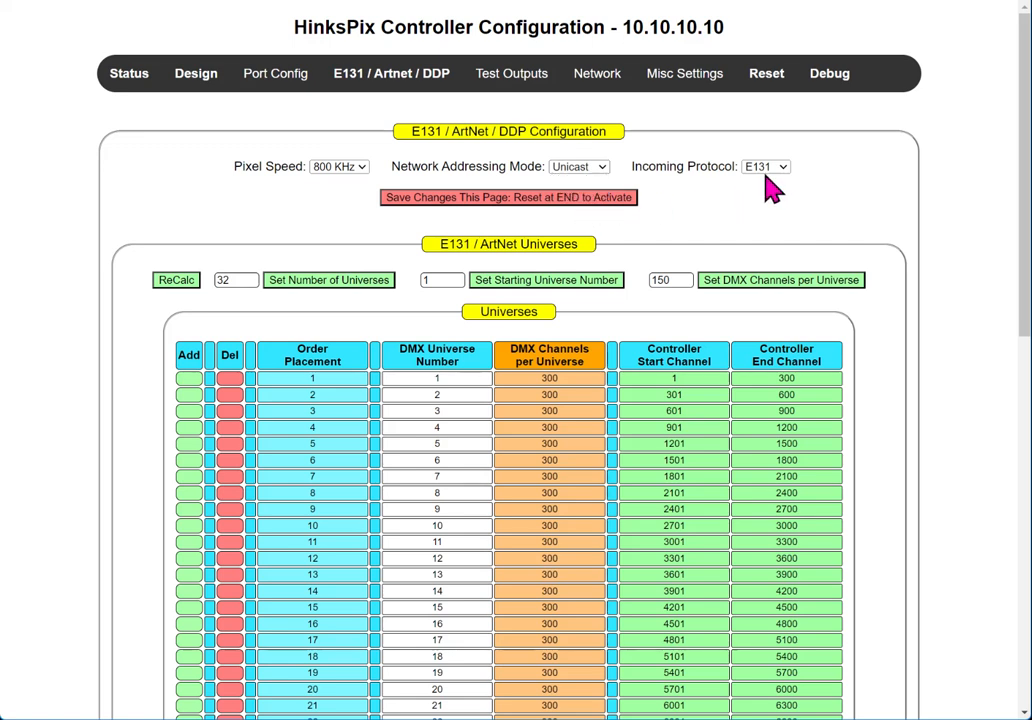
pyautogui.click(775, 167)
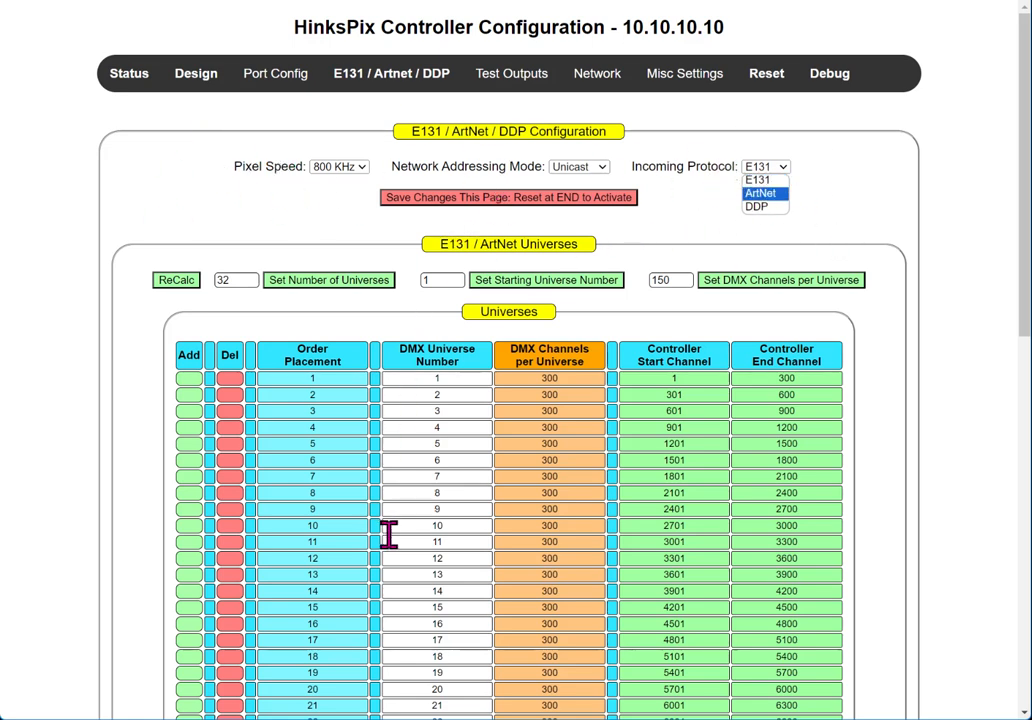
pyautogui.click(410, 212)
pyautogui.click(408, 205)
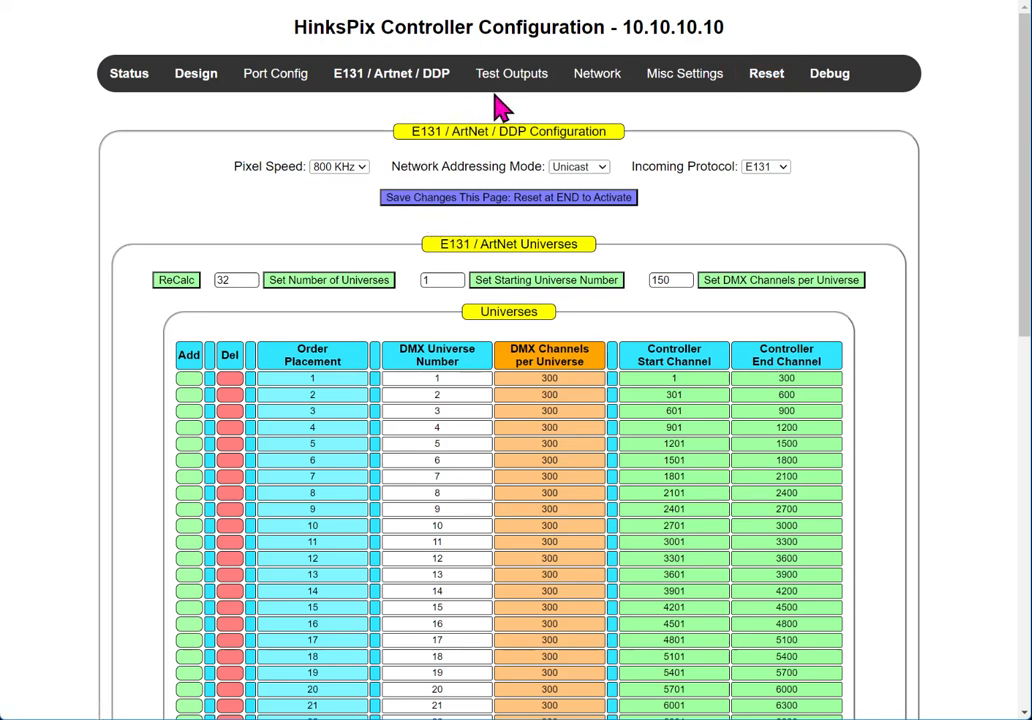
# View the output test page for Long Range expansion ports 1 - 16 and the Strings by Universe test page
pyautogui.moveTo(520, 80)
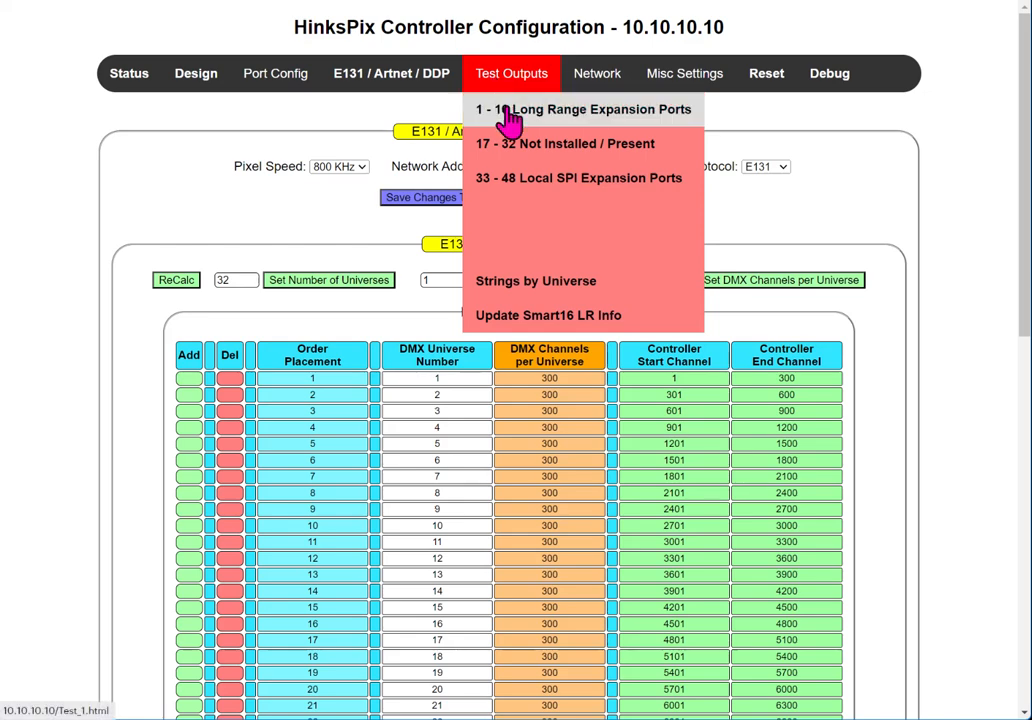
pyautogui.click(507, 112)
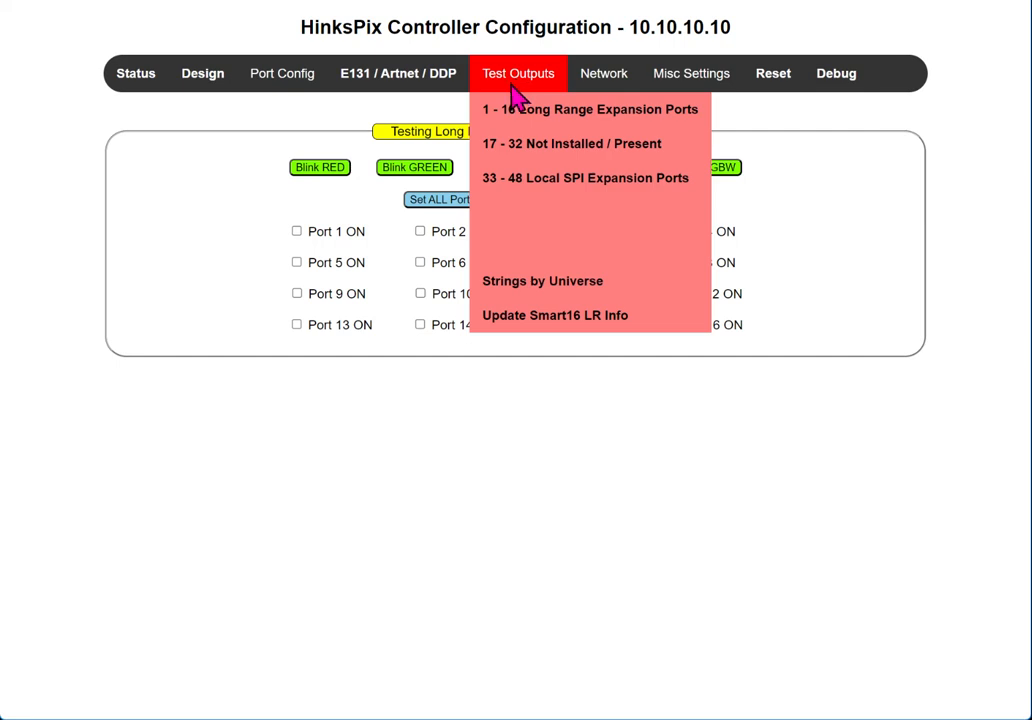
pyautogui.click(543, 283)
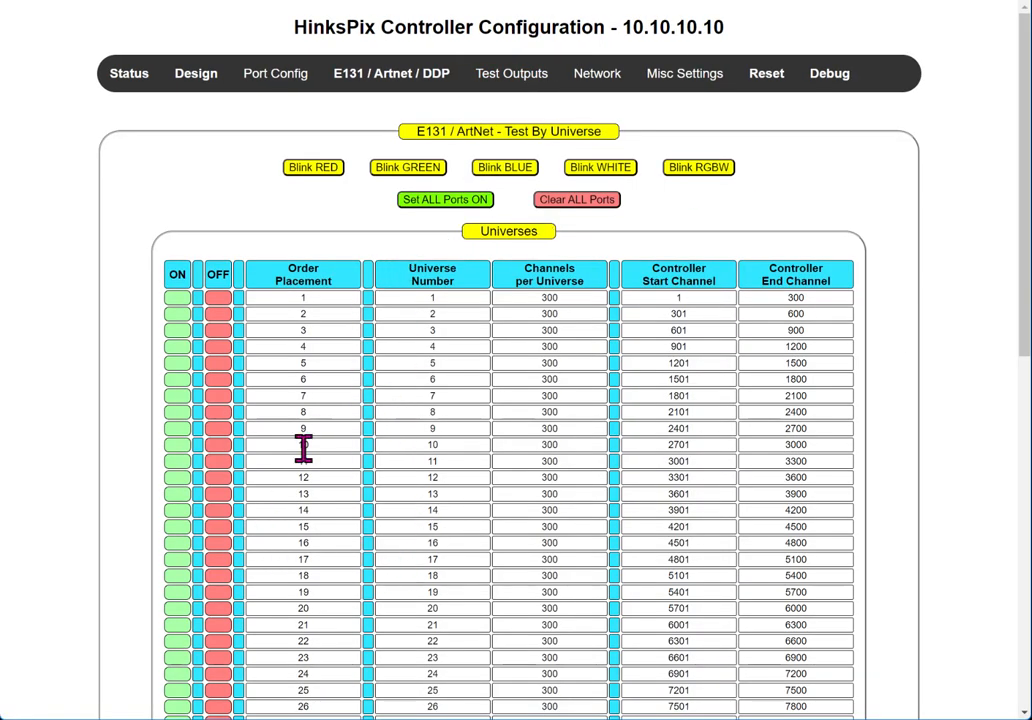
# Go to the wired Ethernet configuration and examine the IP address, MAC address and host name fields
pyautogui.moveTo(597, 88)
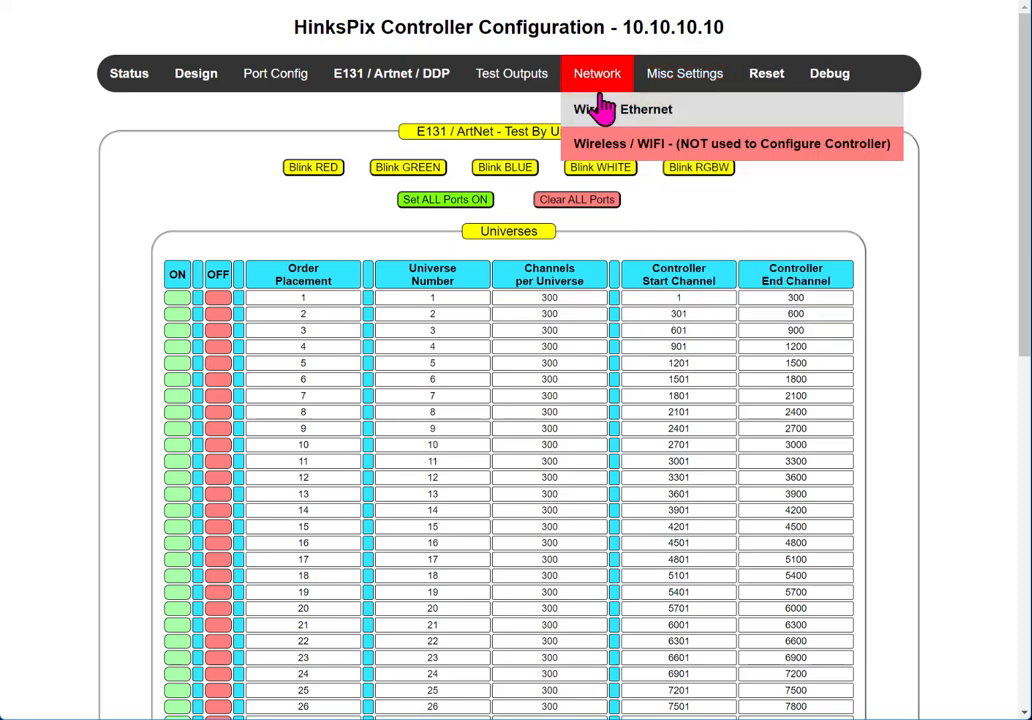
pyautogui.click(597, 116)
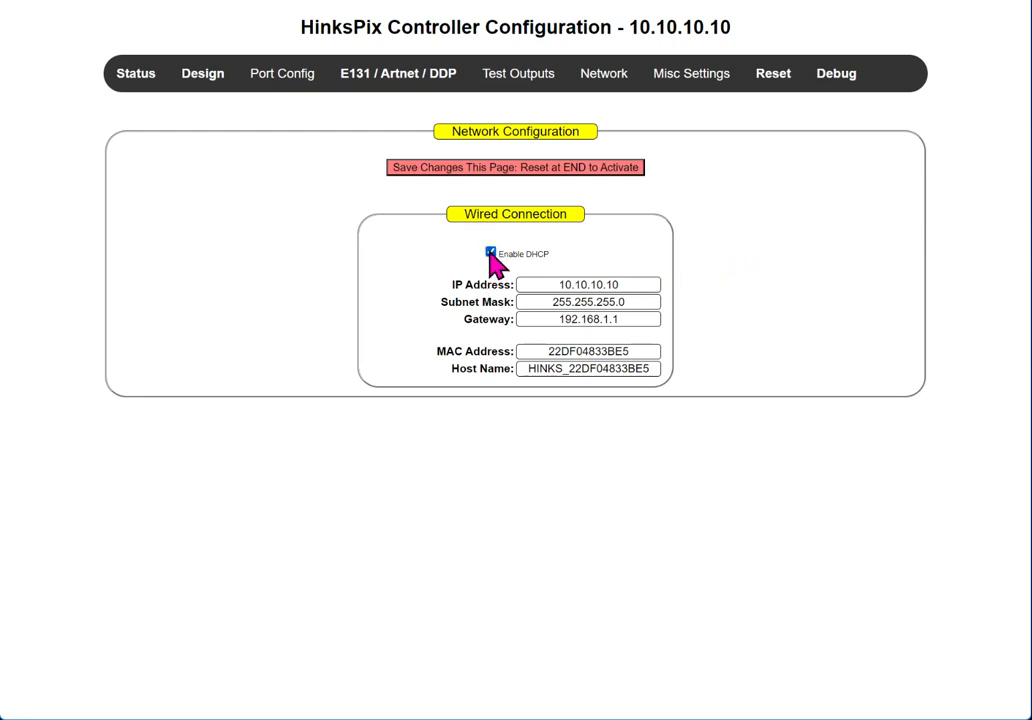
pyautogui.click(628, 283)
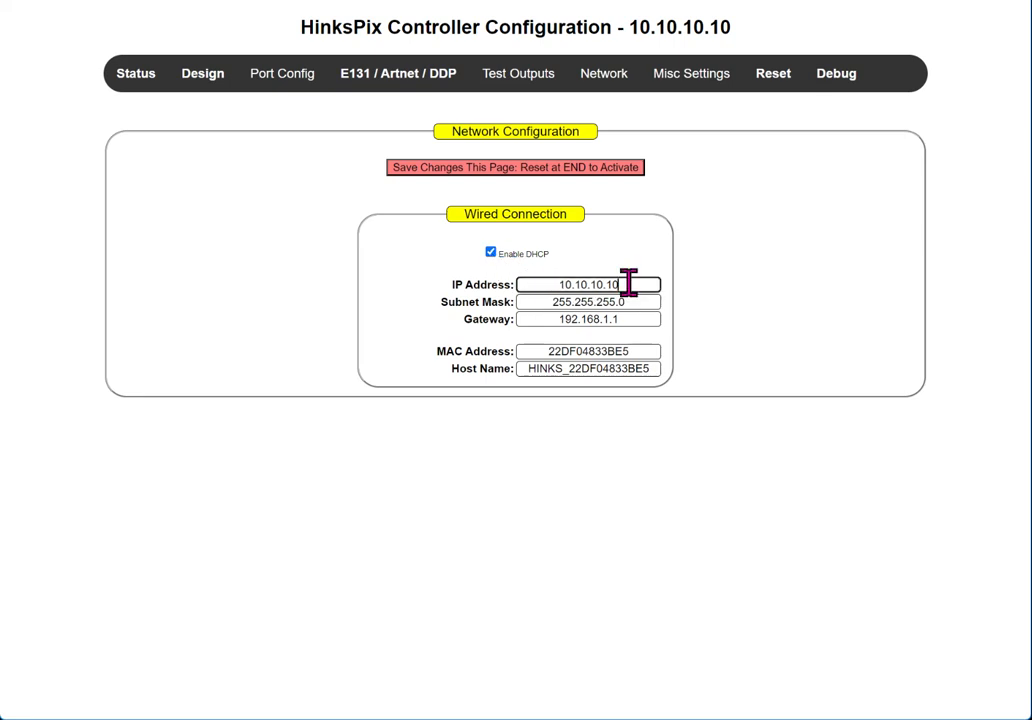
pyautogui.moveTo(628, 283); pyautogui.dragTo(498, 283)
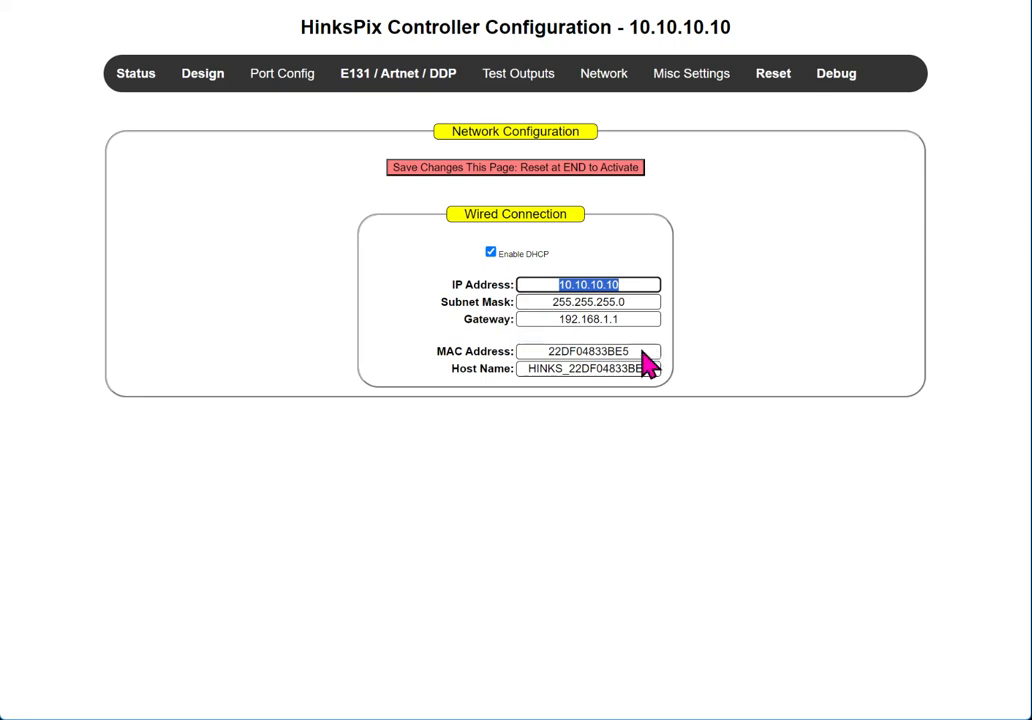
pyautogui.moveTo(638, 351); pyautogui.dragTo(521, 322)
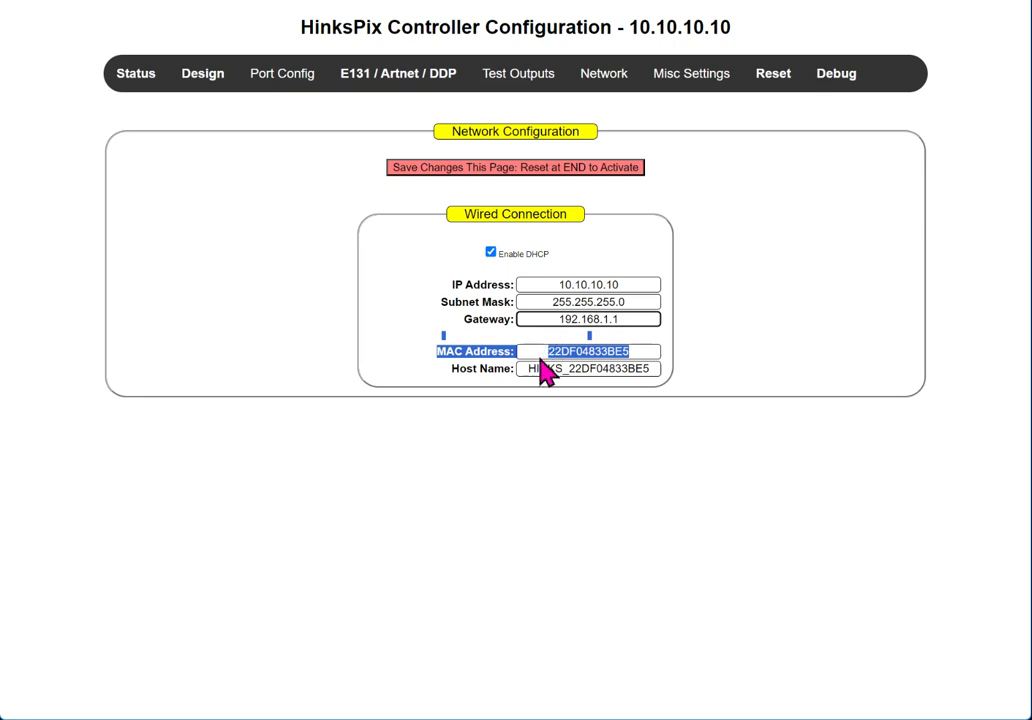
pyautogui.moveTo(521, 368); pyautogui.dragTo(657, 378)
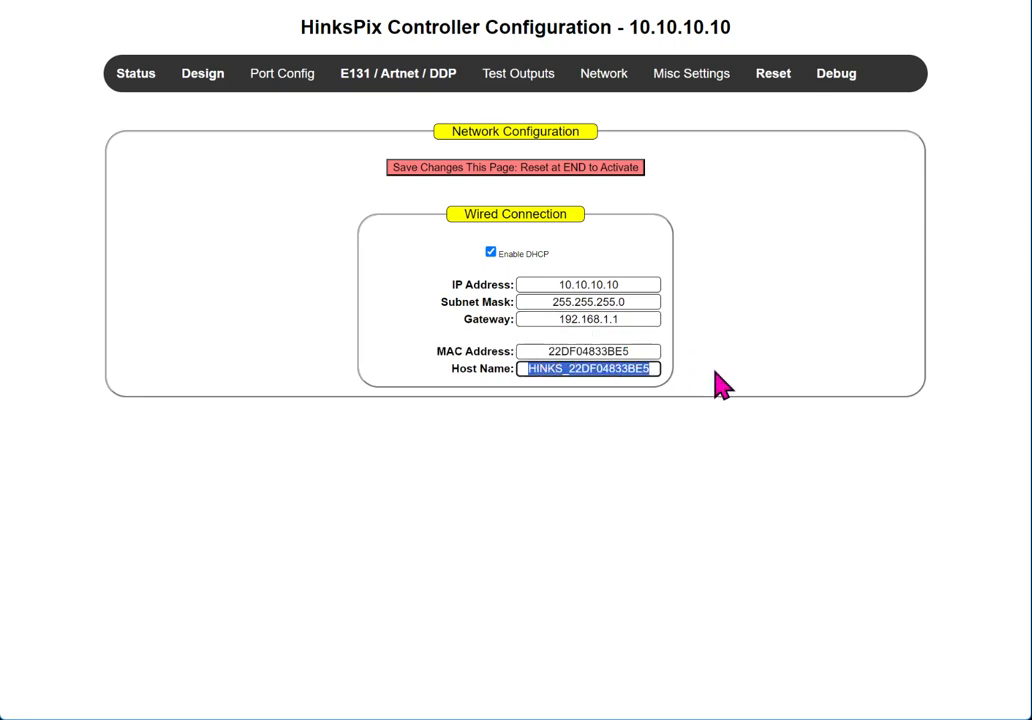
pyautogui.moveTo(568, 377); pyautogui.dragTo(682, 376)
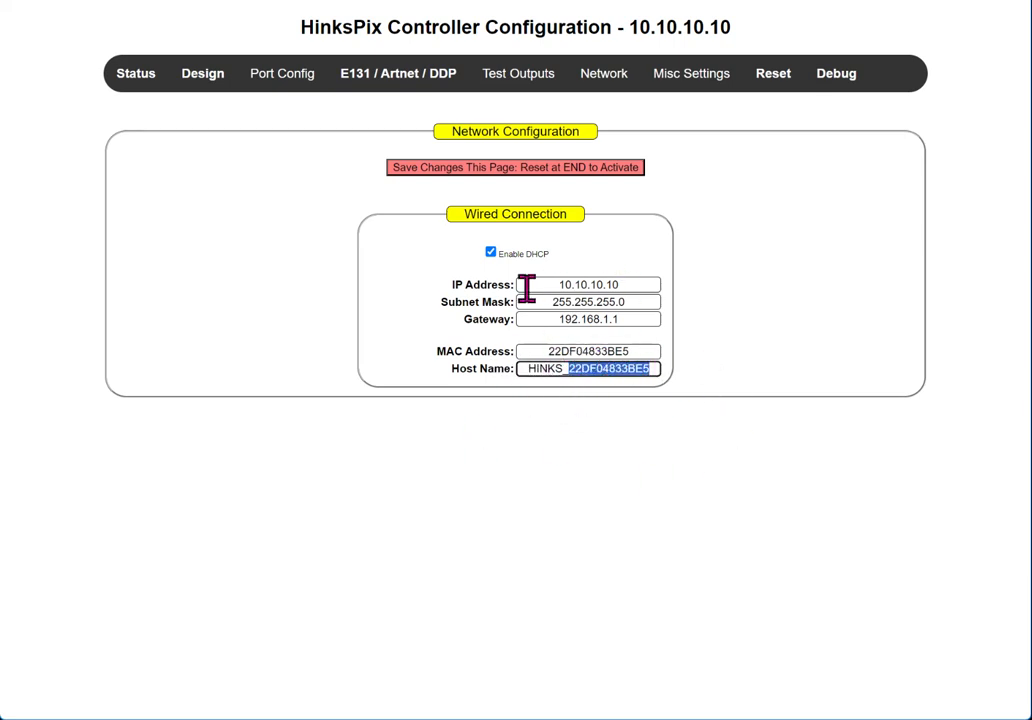
# Disable DHCP for the wired connection and select the IP address for editing
pyautogui.click(491, 254)
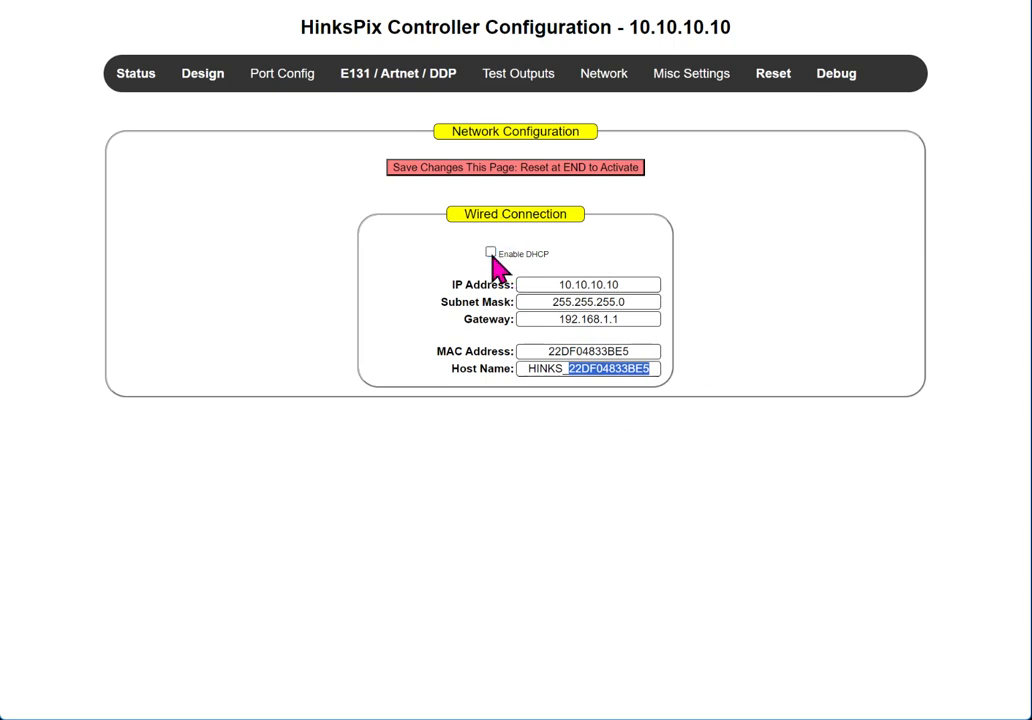
pyautogui.moveTo(658, 284); pyautogui.dragTo(327, 256)
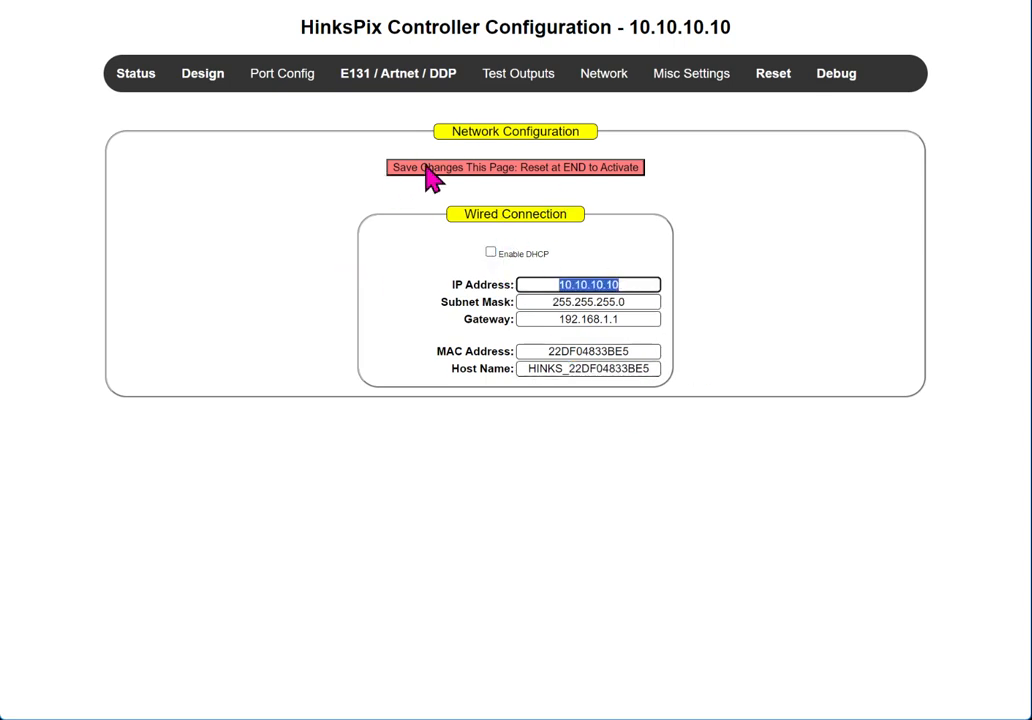
# Go to the wireless / WIFI configuration and highlight the notice about accessing the configuration web pages
pyautogui.moveTo(603, 84)
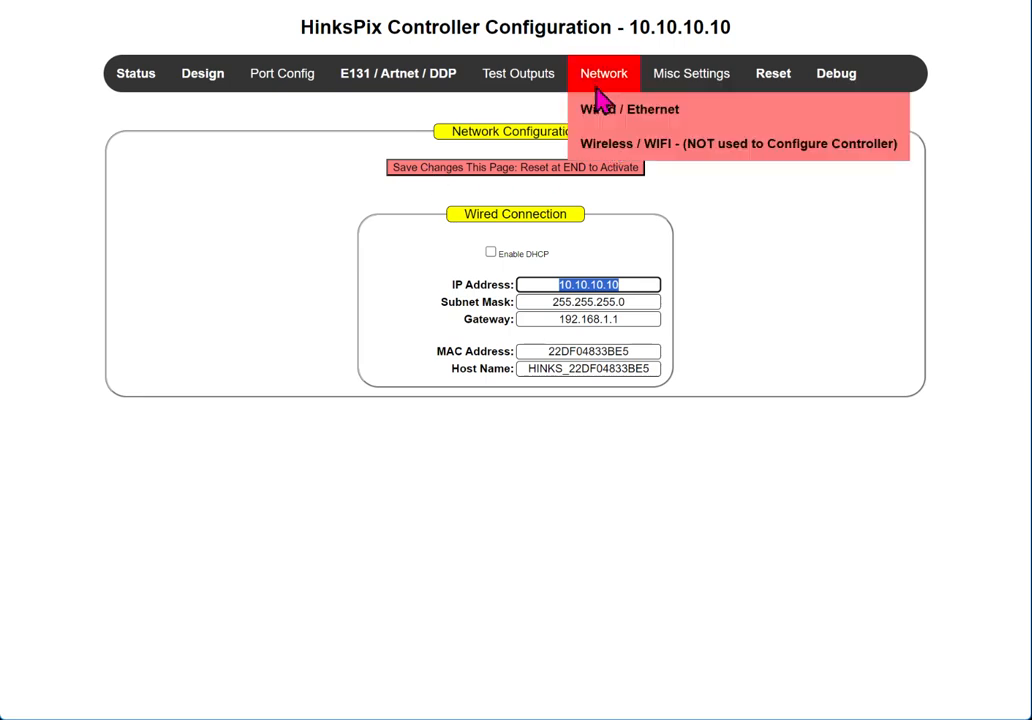
pyautogui.click(603, 165)
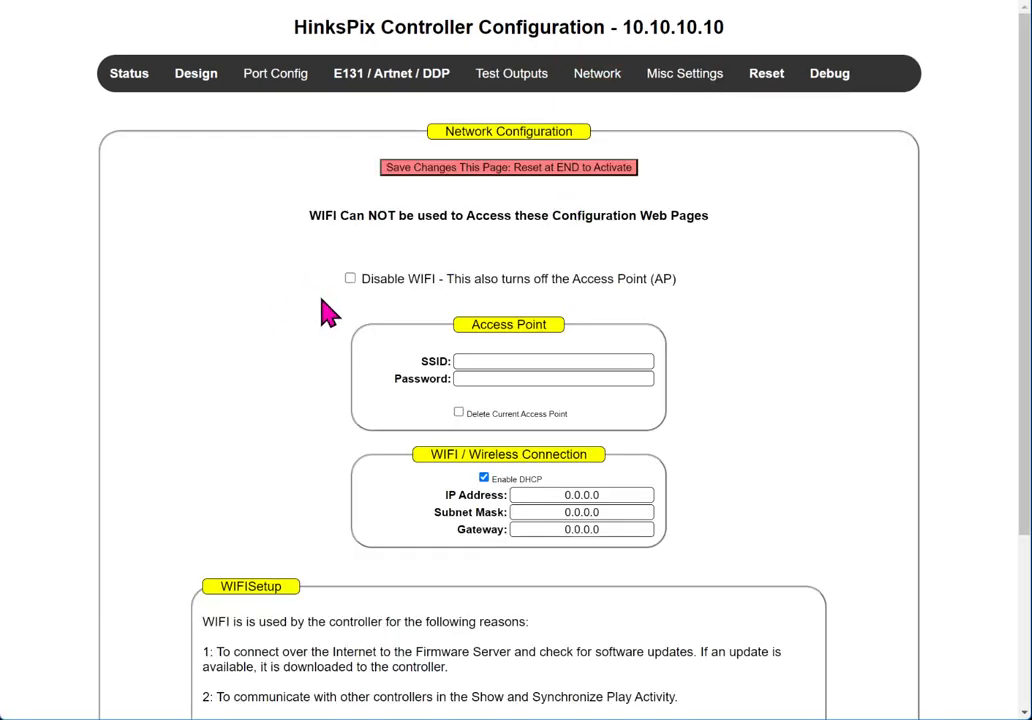
pyautogui.moveTo(308, 219); pyautogui.dragTo(737, 212)
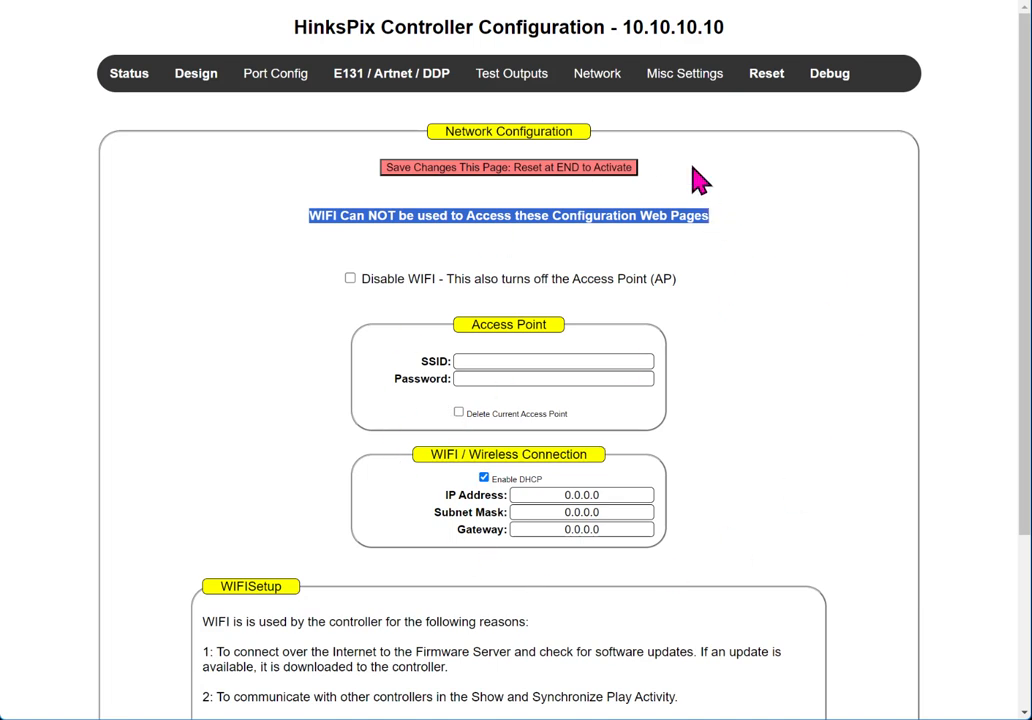
# Go to the FM transmitter configuration and highlight the transmitter's frequency value
pyautogui.moveTo(693, 86)
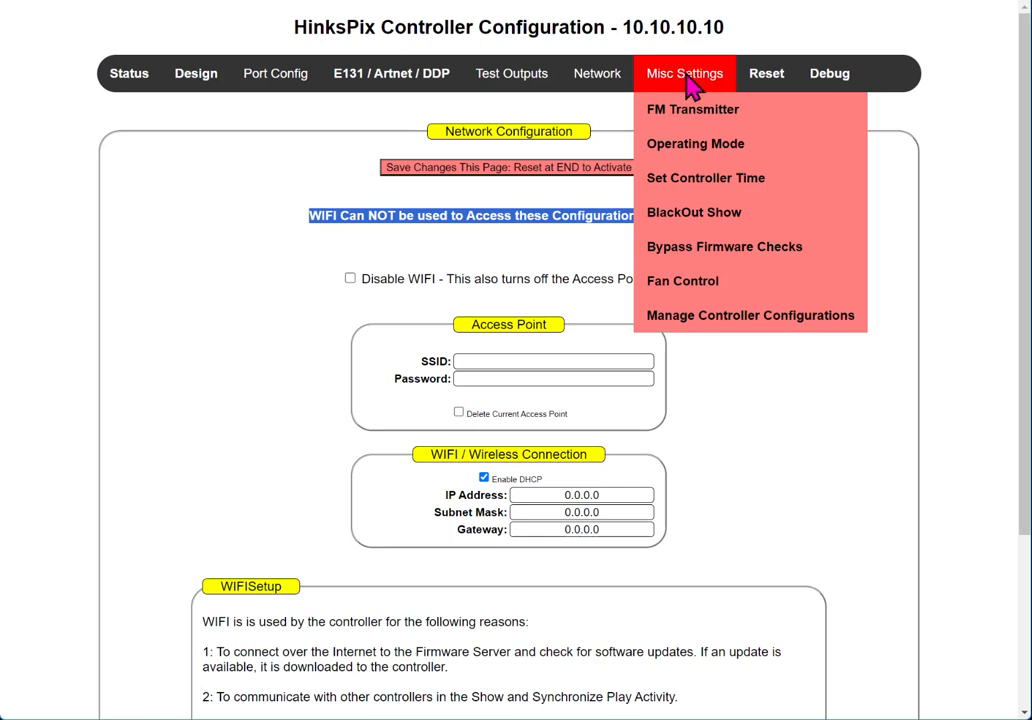
pyautogui.click(684, 112)
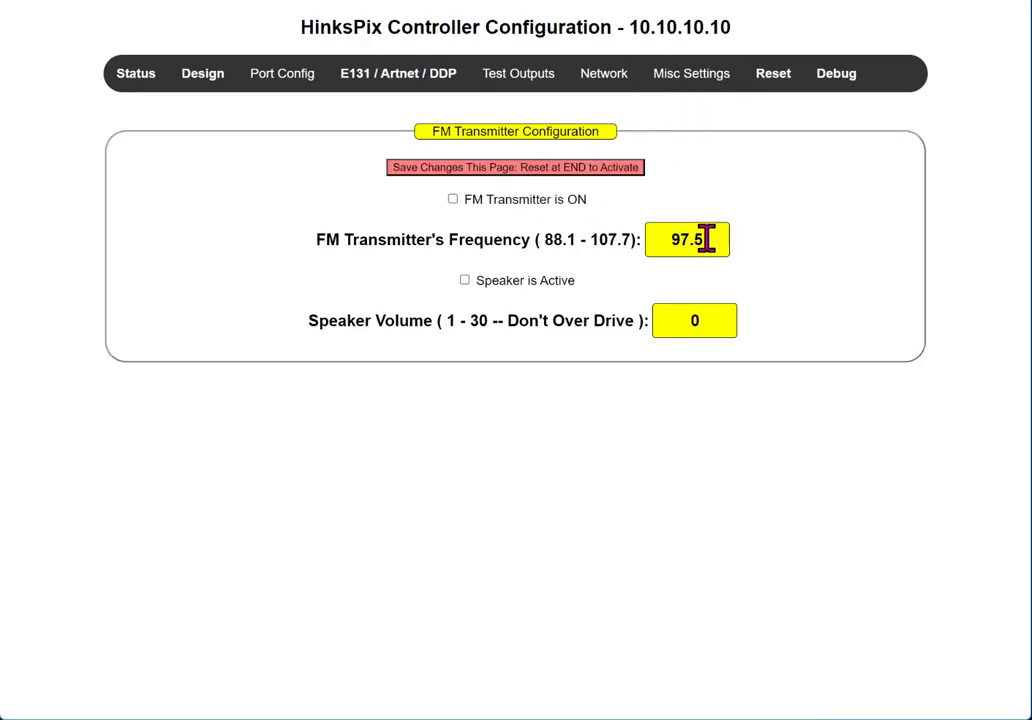
pyautogui.moveTo(710, 236); pyautogui.dragTo(627, 251)
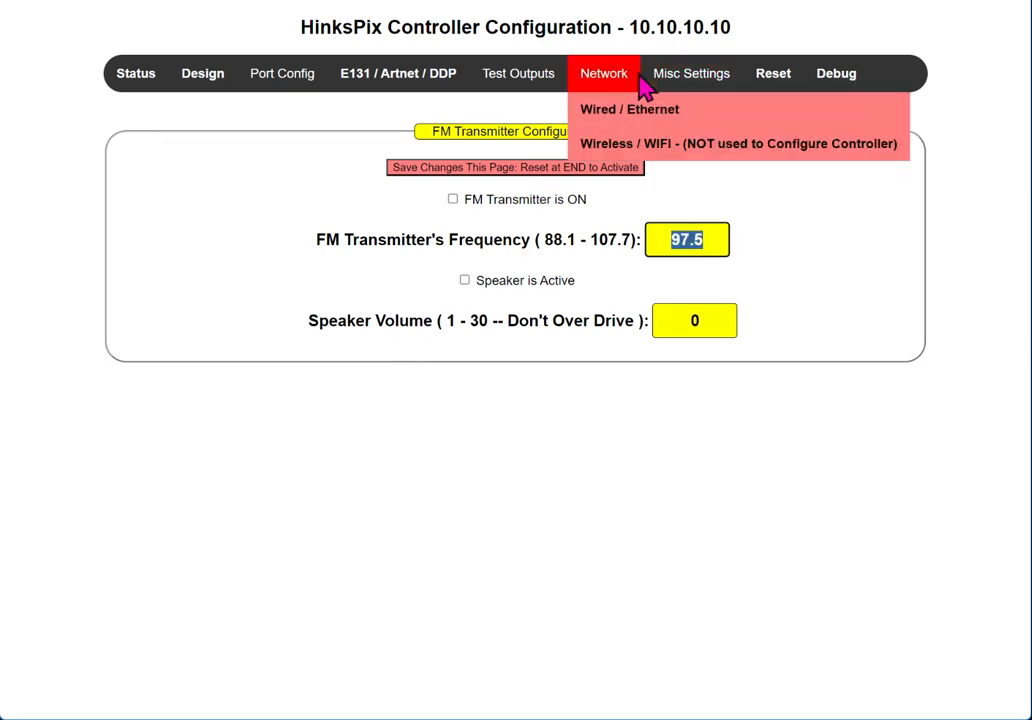
# Go to the operating mode configuration and review the available operational modes
pyautogui.moveTo(688, 125)
pyautogui.click(668, 148)
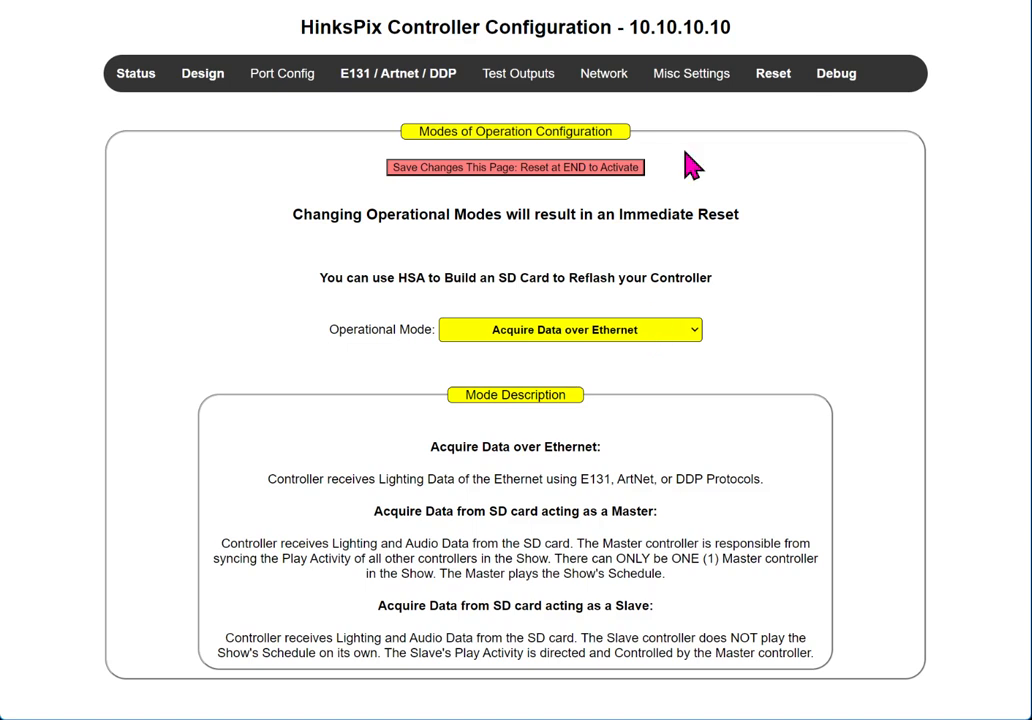
pyautogui.click(656, 331)
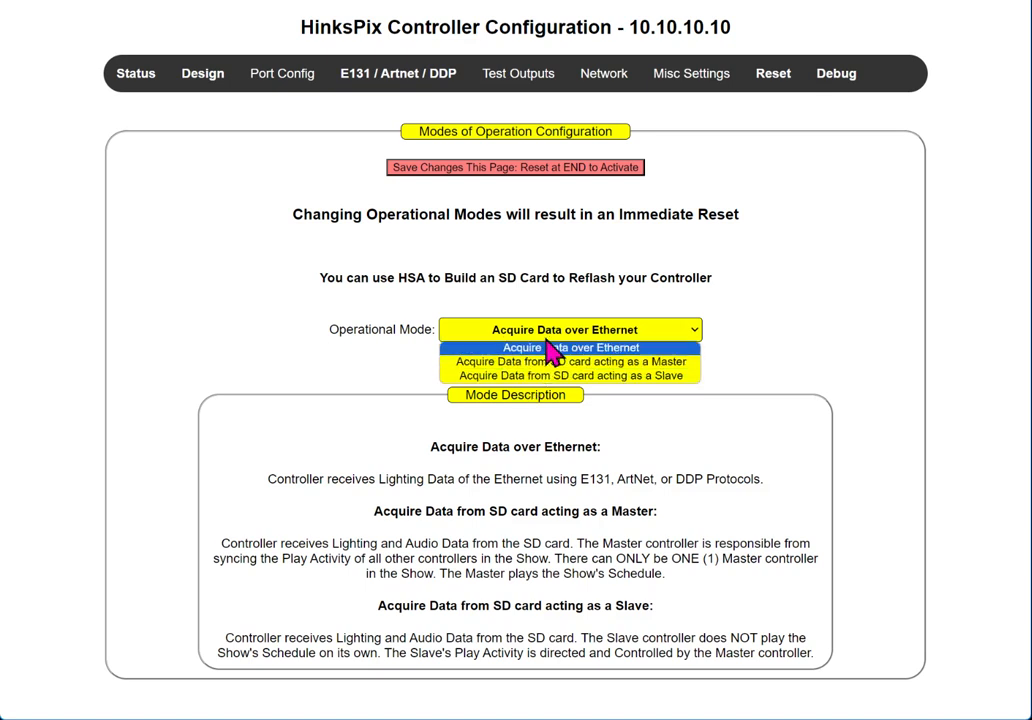
pyautogui.click(572, 318)
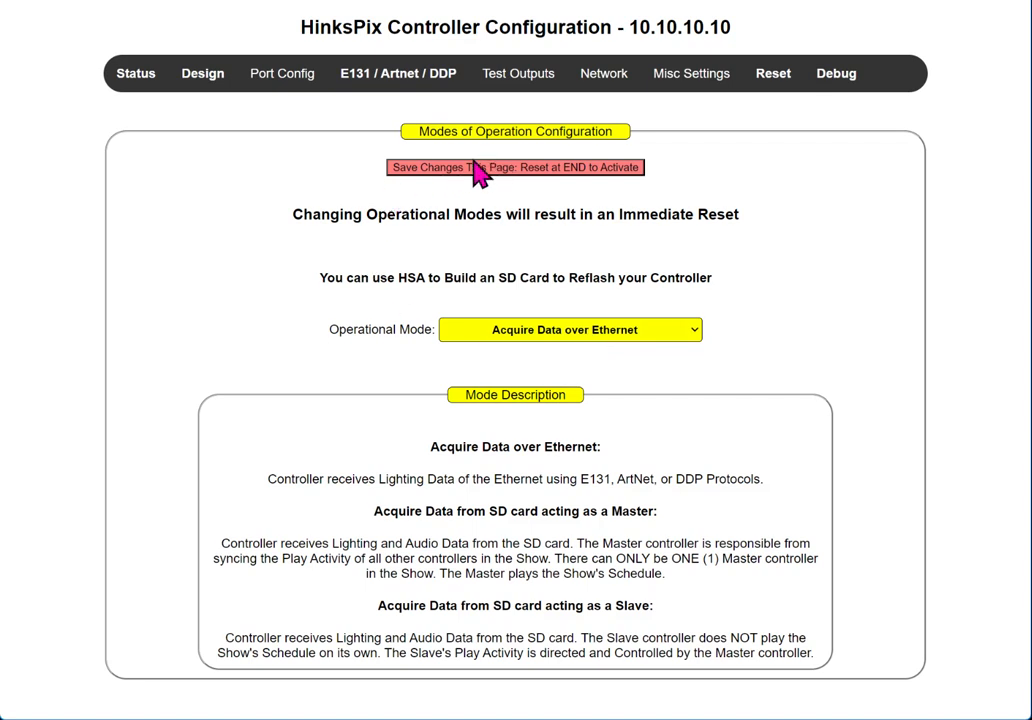
# Go to the controller time configuration and examine the time and day-of-week settings
pyautogui.moveTo(745, 82)
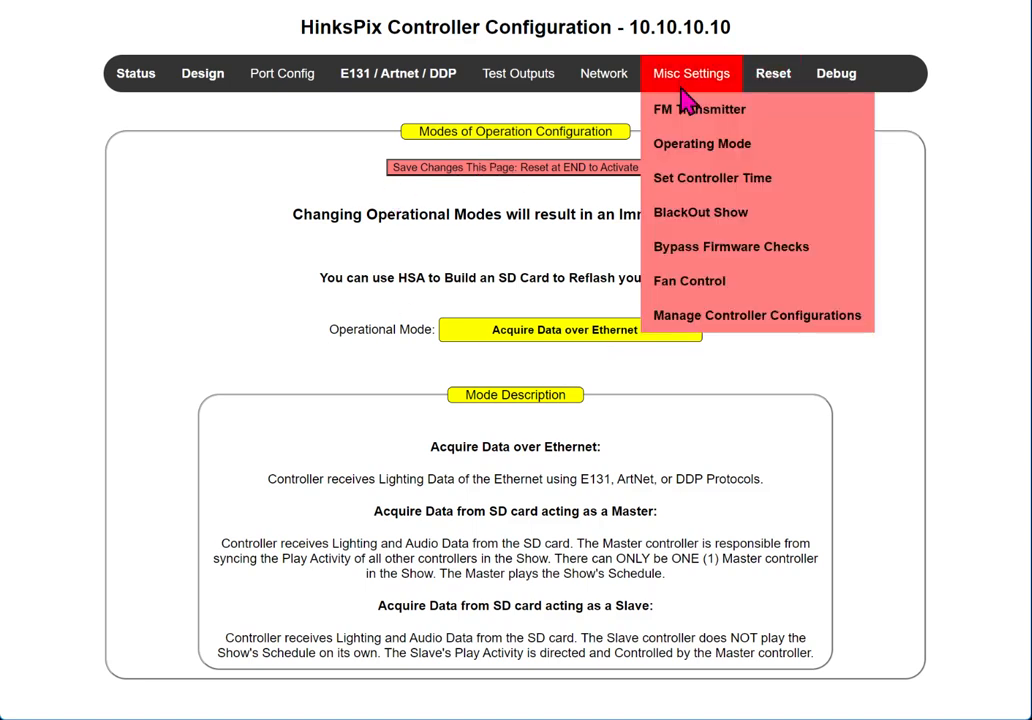
pyautogui.click(712, 180)
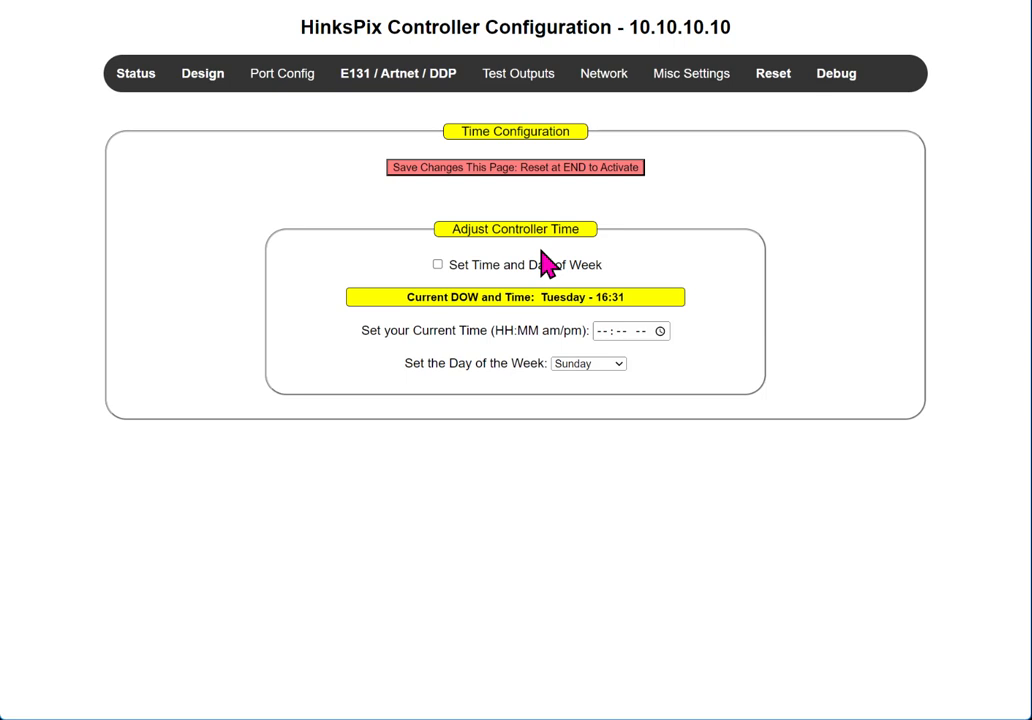
pyautogui.click(600, 331)
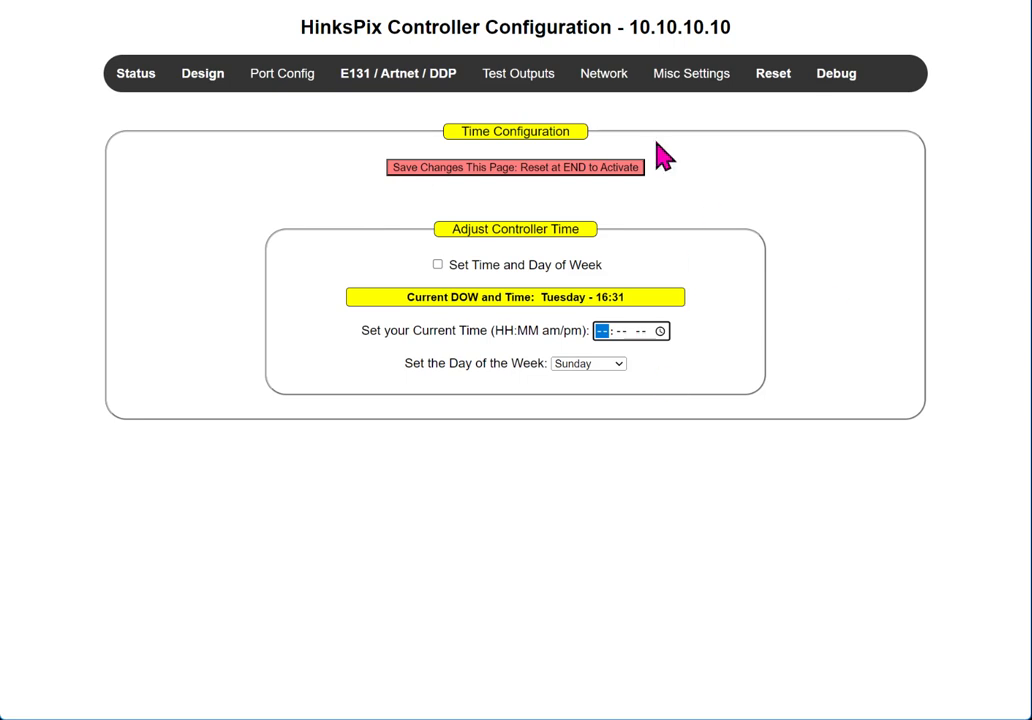
# Go to the BlackOut show configuration, enable Make ALL Lighting Black After Sequence, and highlight the Display Refresh Timing value
pyautogui.moveTo(687, 85)
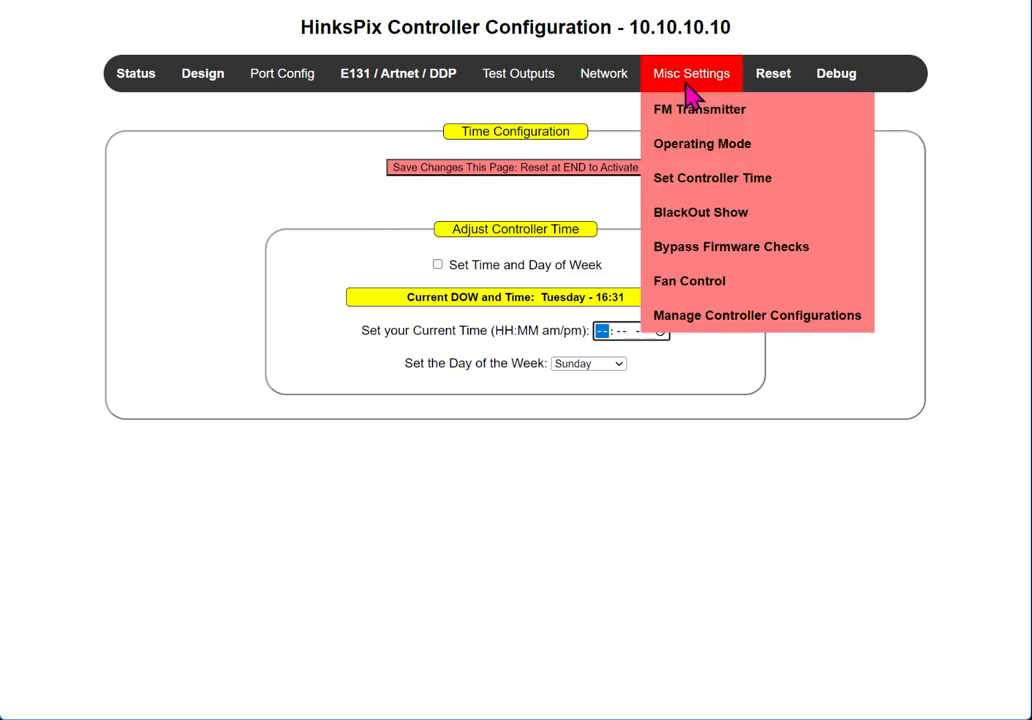
pyautogui.click(710, 215)
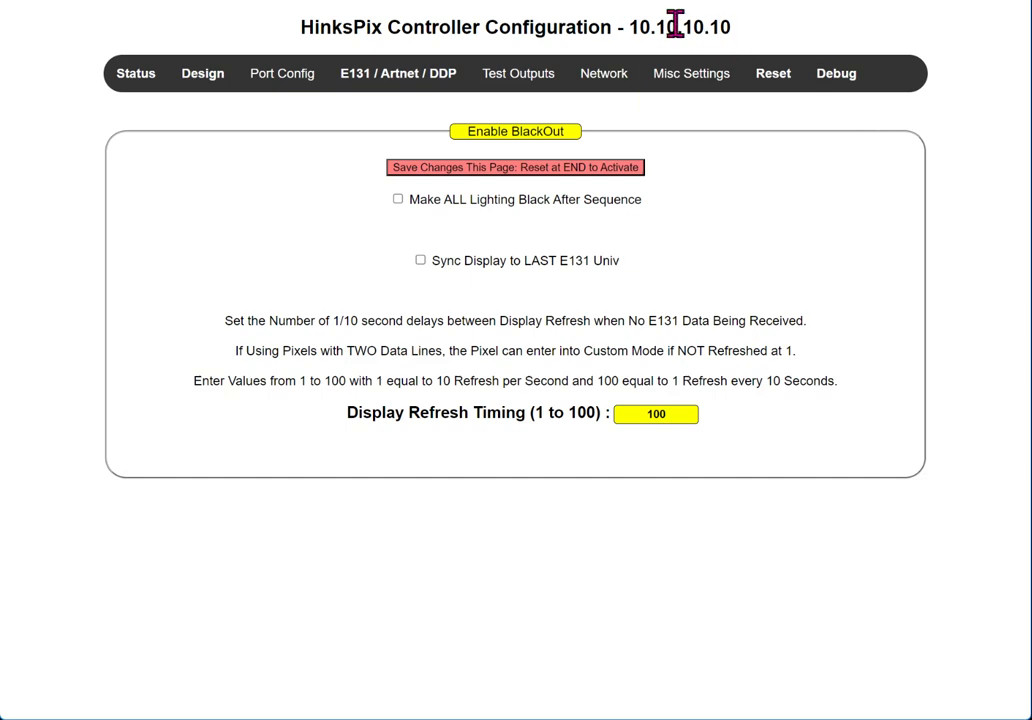
pyautogui.moveTo(518, 73)
pyautogui.click(398, 199)
pyautogui.moveTo(686, 412); pyautogui.dragTo(504, 380)
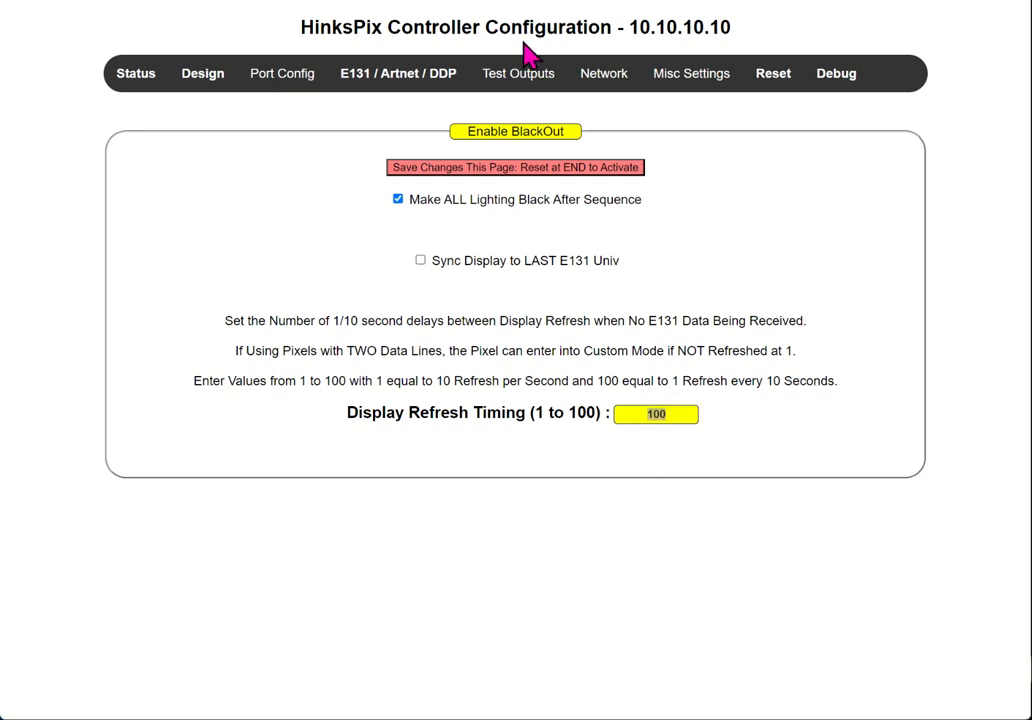
# Go to the firmware check bypass configuration and highlight the note line that refers to the DEBUG tab
pyautogui.moveTo(680, 100)
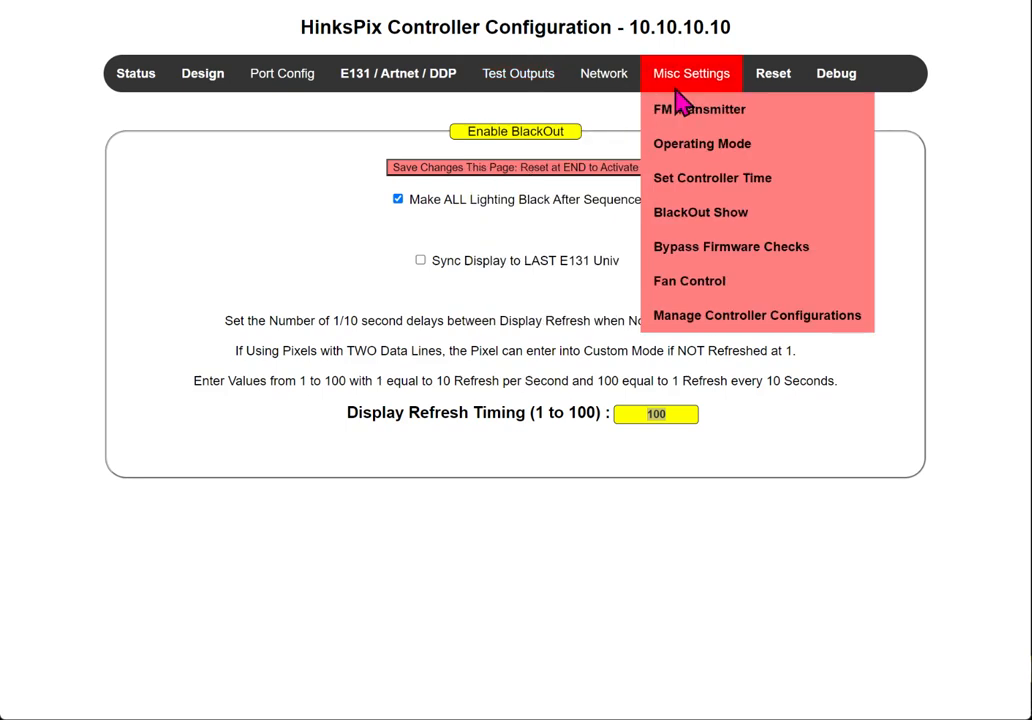
pyautogui.click(689, 244)
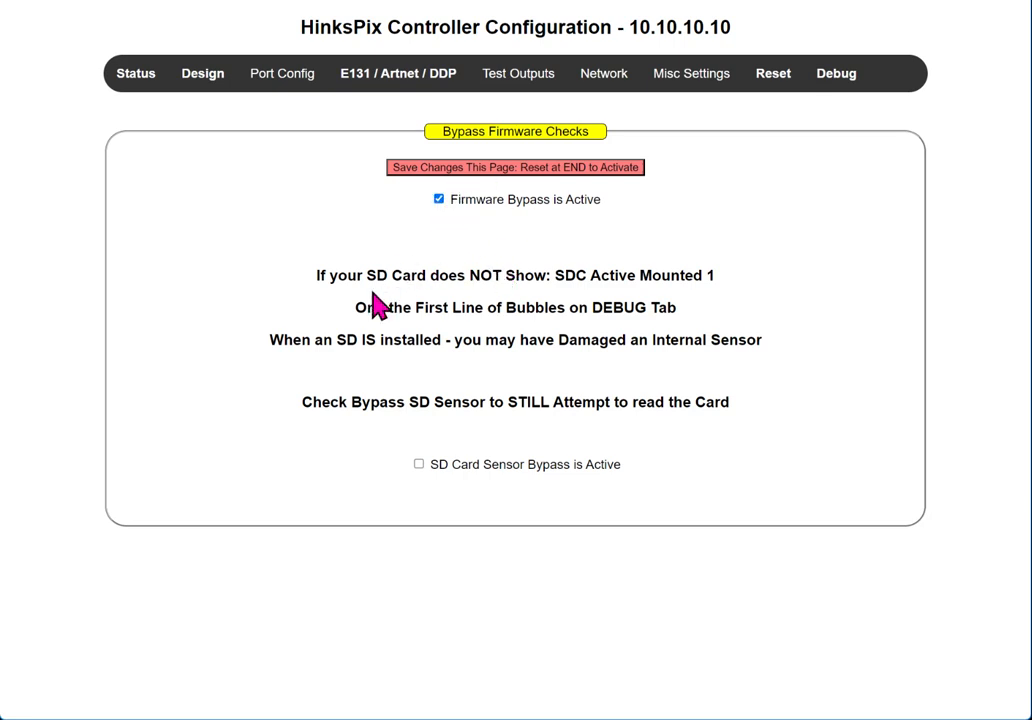
pyautogui.moveTo(346, 303); pyautogui.dragTo(680, 306)
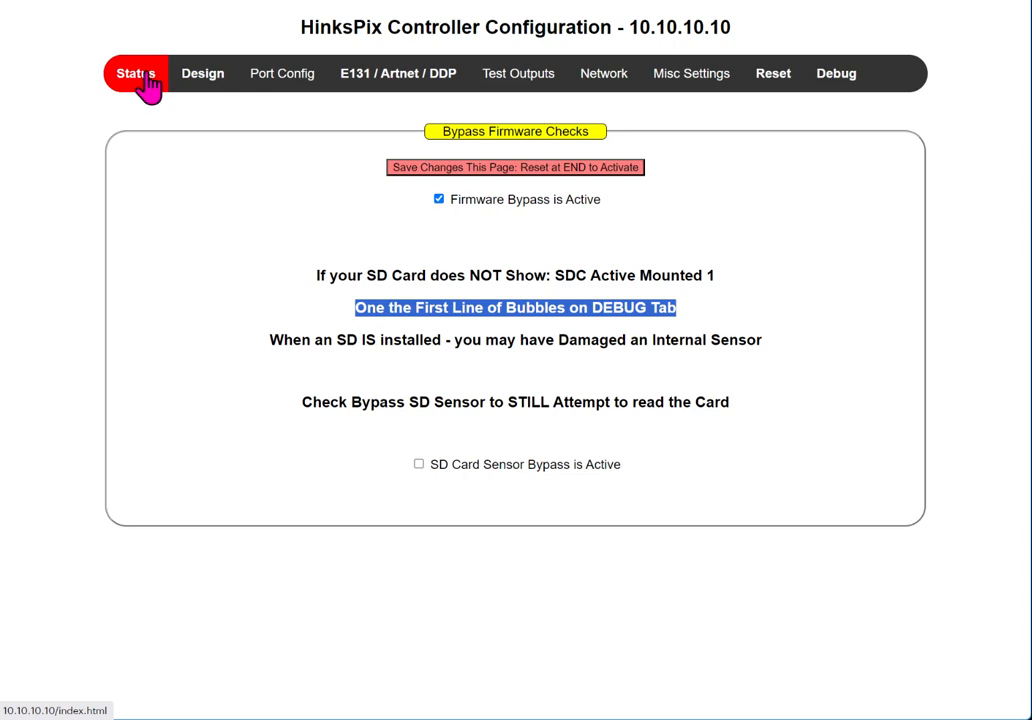
# Go to the fan control configuration and review the available CPU temperature fan options without changing the selection
pyautogui.moveTo(638, 76)
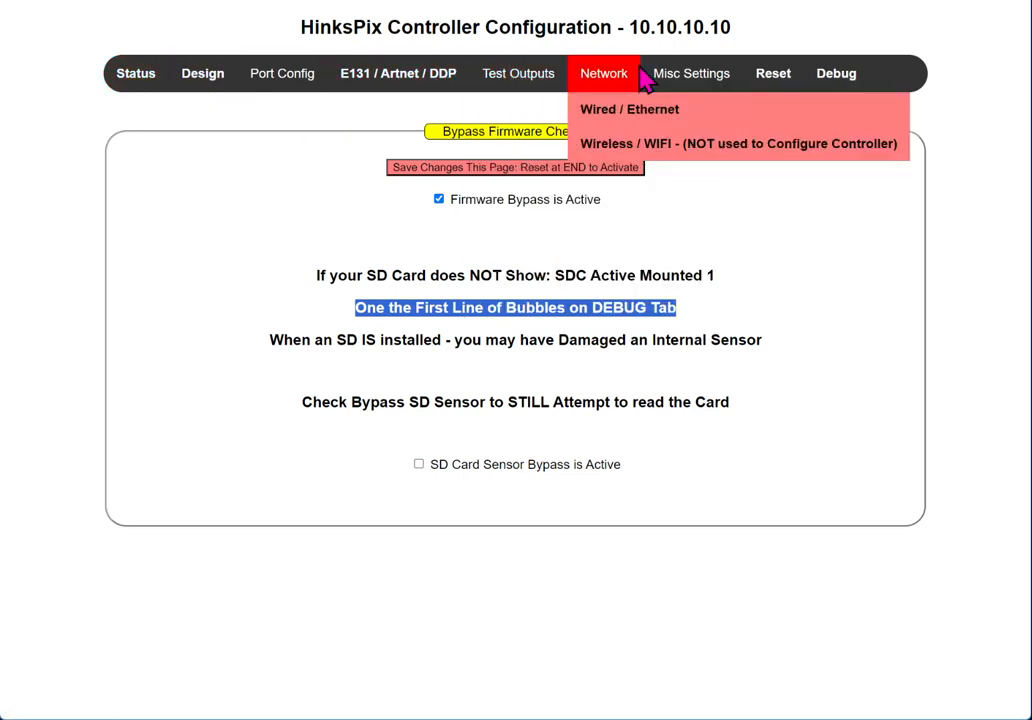
pyautogui.moveTo(702, 82)
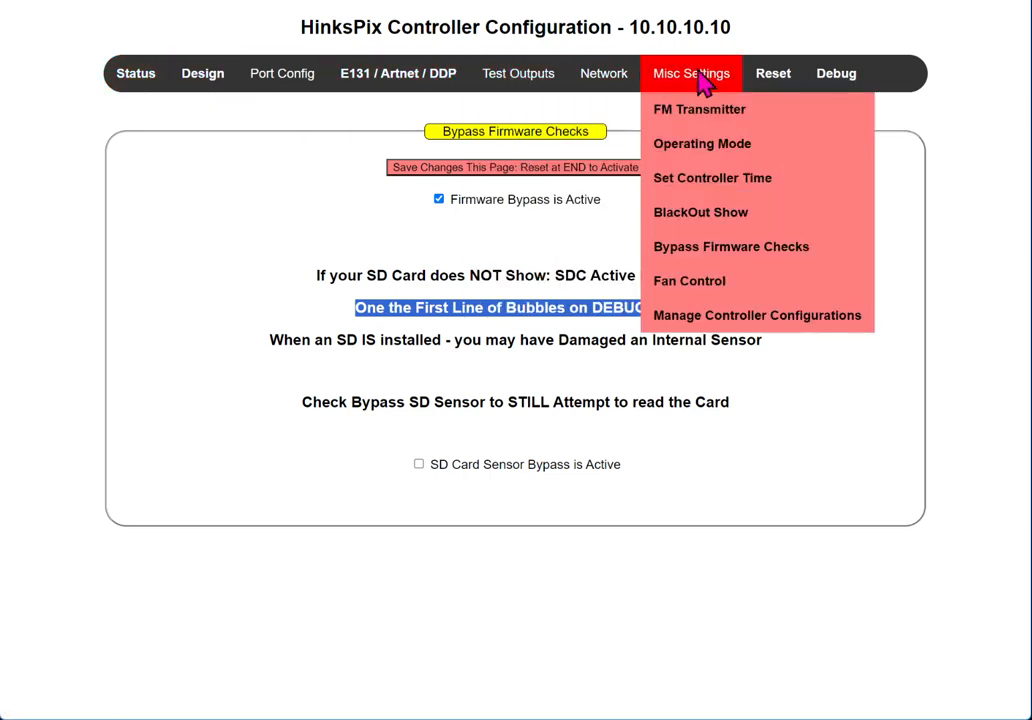
pyautogui.click(684, 288)
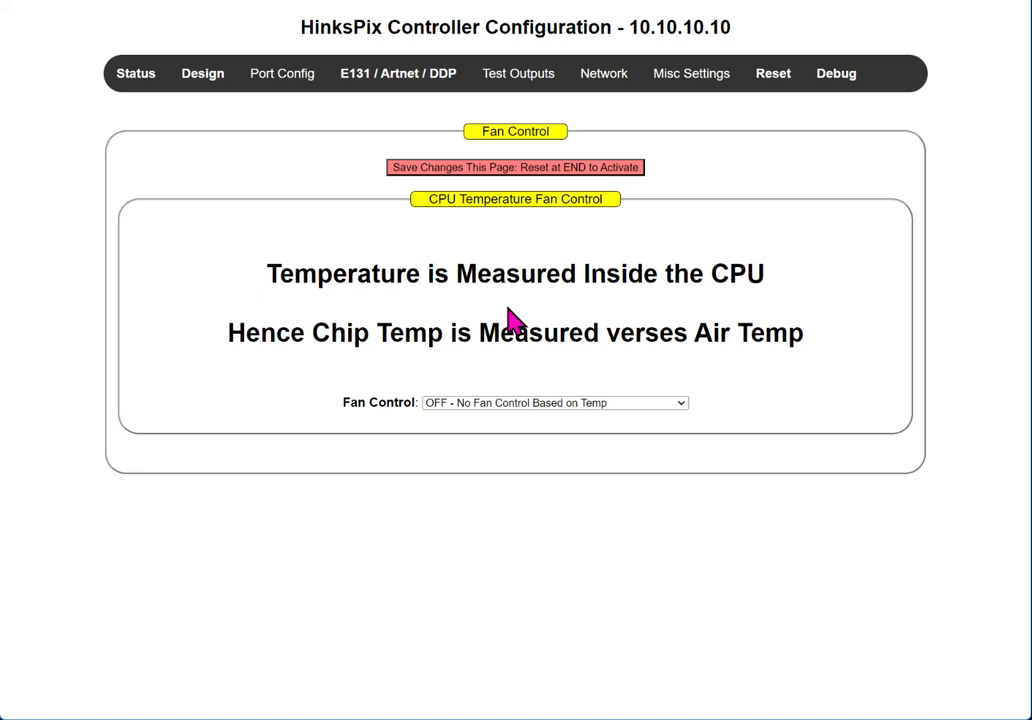
pyautogui.click(567, 402)
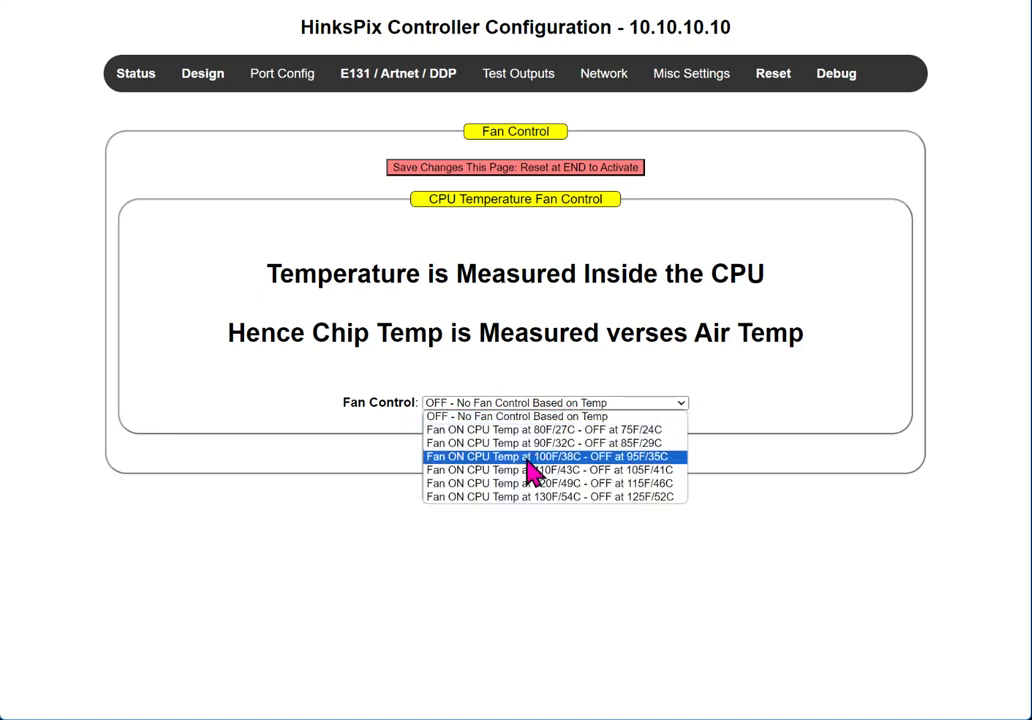
pyautogui.click(130, 78)
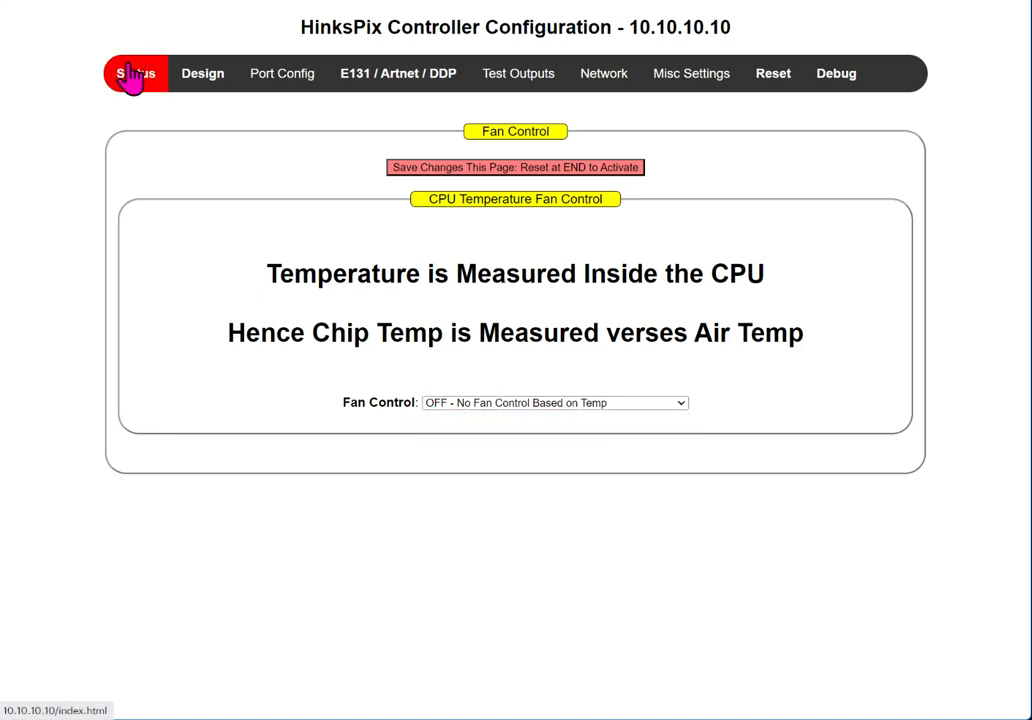
# Go to the controller status and highlight the NTC and SPI3 temperature readings in turn
pyautogui.click(130, 78)
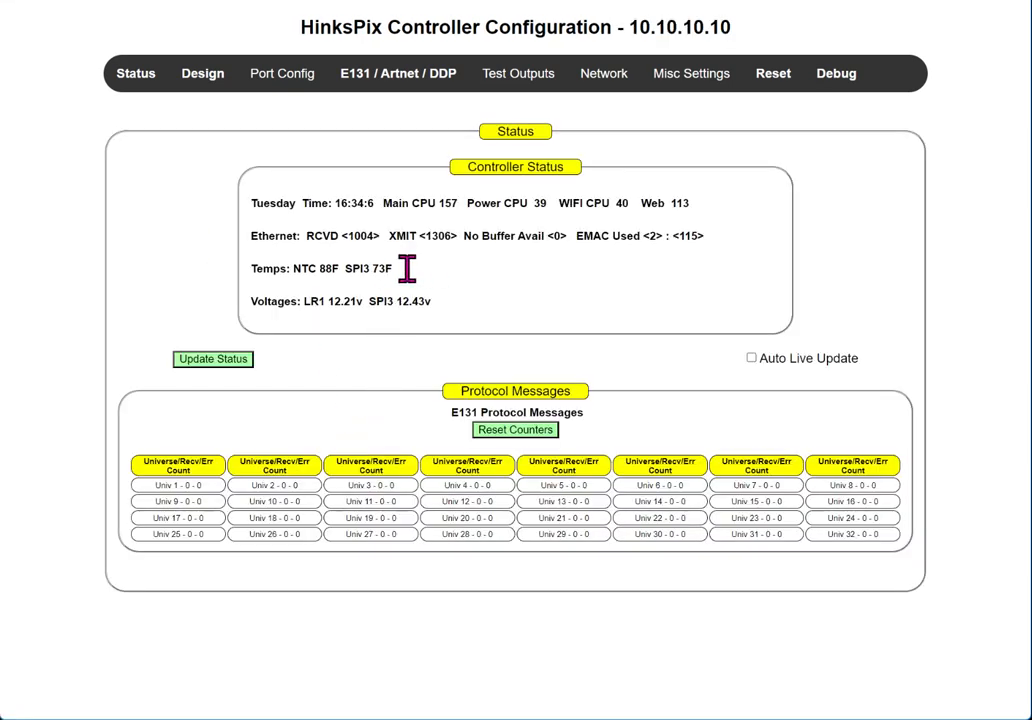
pyautogui.moveTo(468, 270); pyautogui.dragTo(316, 285)
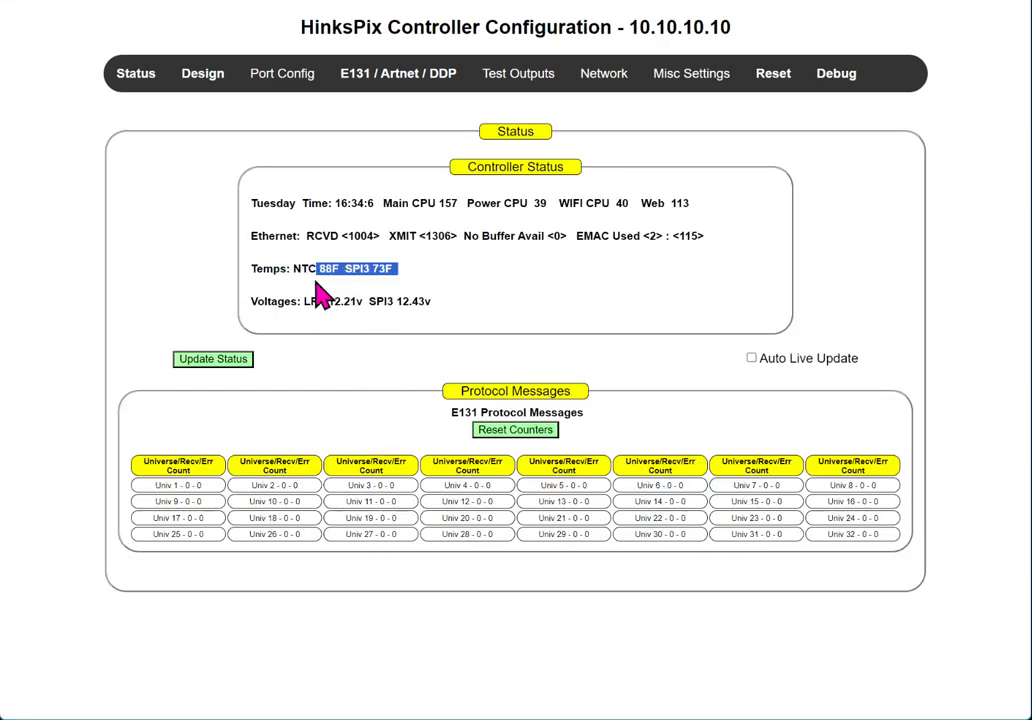
pyautogui.moveTo(396, 272); pyautogui.dragTo(340, 266)
pyautogui.click(319, 268)
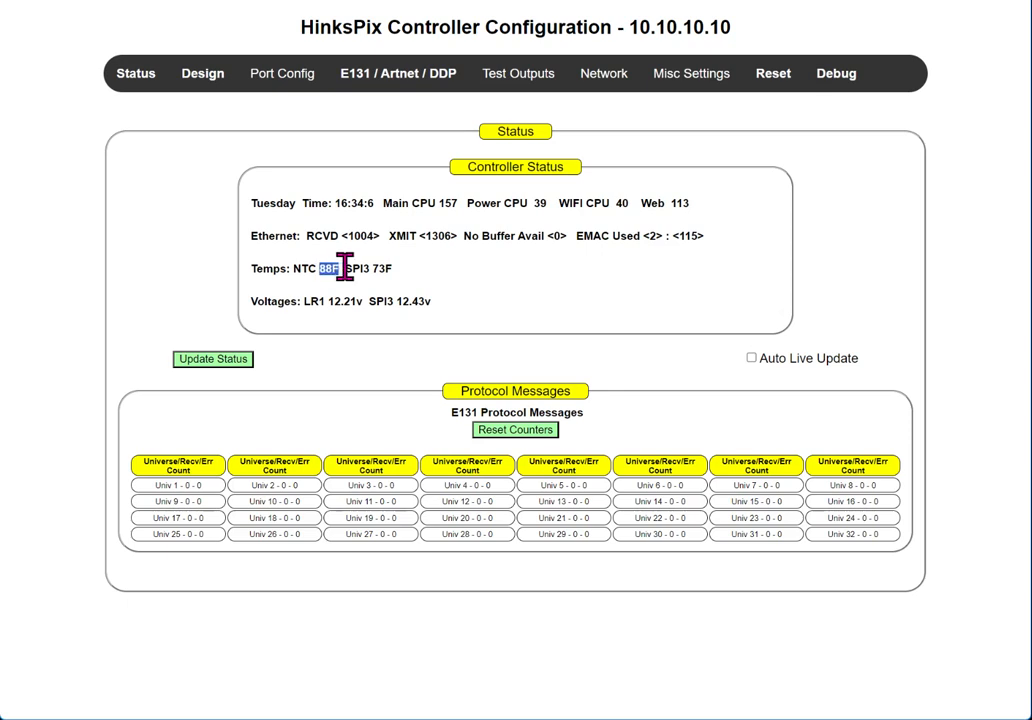
pyautogui.click(404, 272)
pyautogui.moveTo(404, 272); pyautogui.dragTo(372, 269)
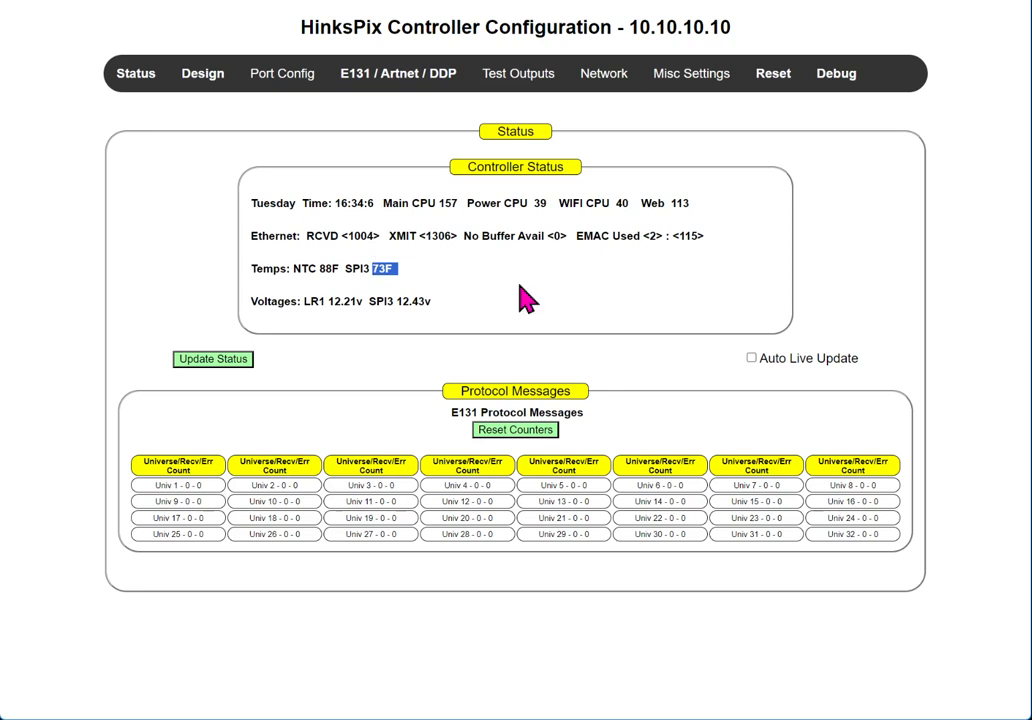
# Return to the fan control configuration and examine its CPU temperature thresholds, leaving the current option selected
pyautogui.moveTo(709, 78)
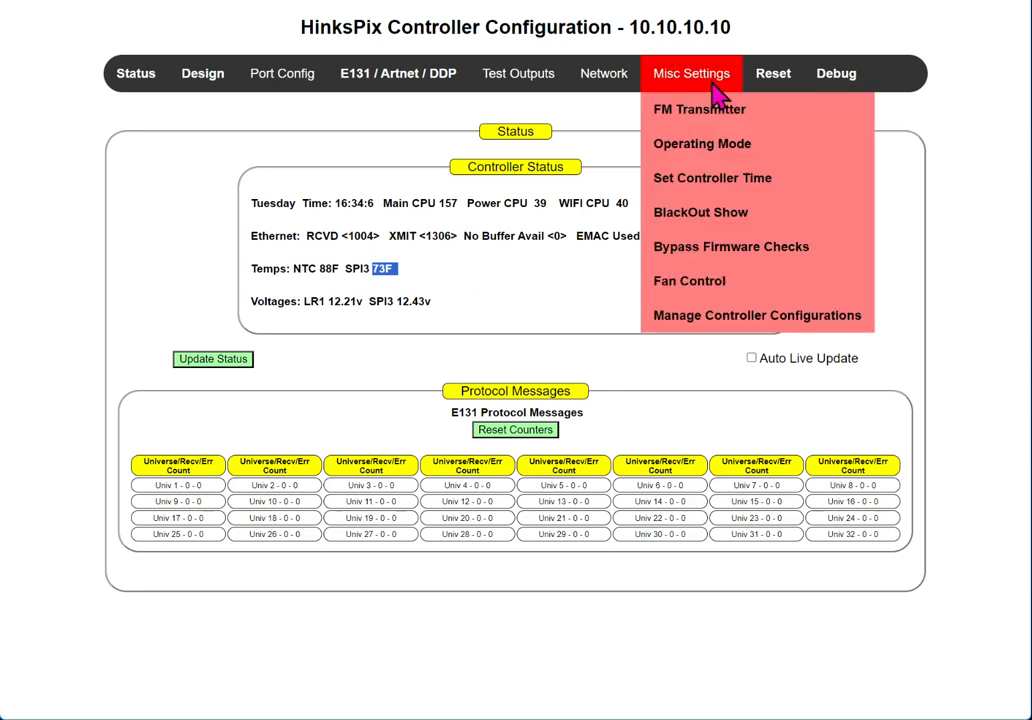
pyautogui.click(683, 284)
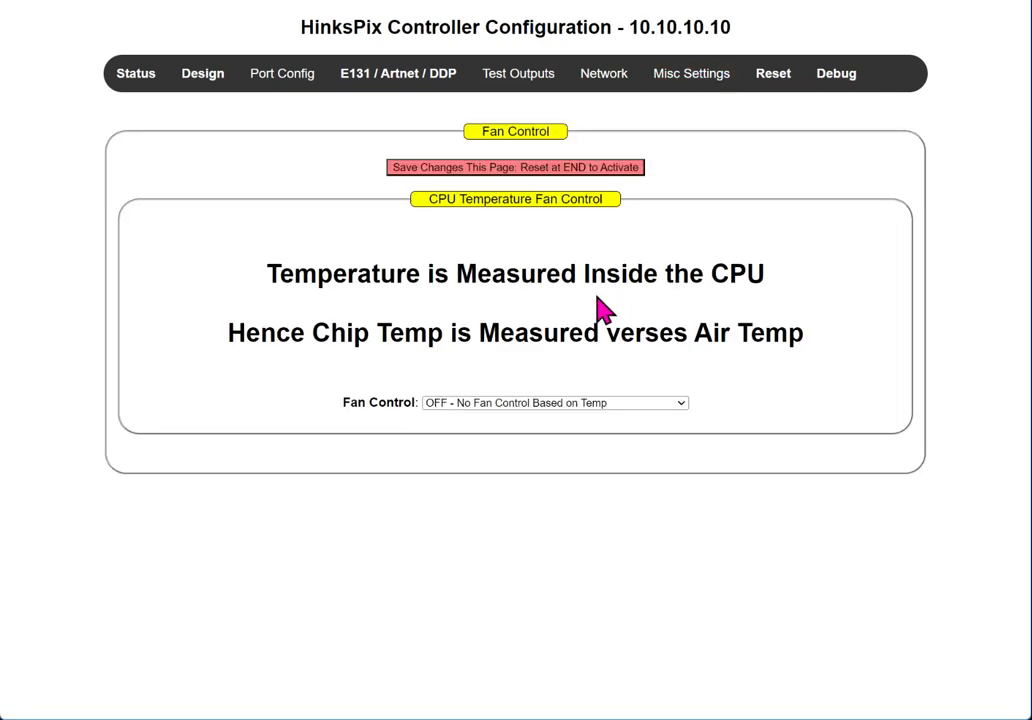
pyautogui.click(561, 404)
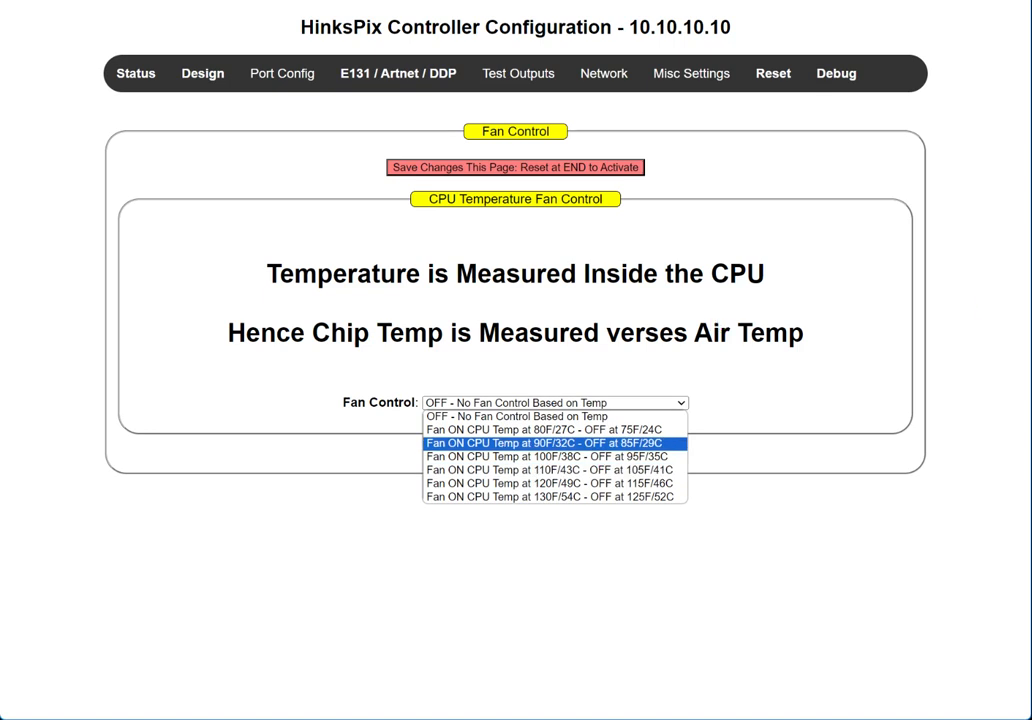
pyautogui.press('Escape')
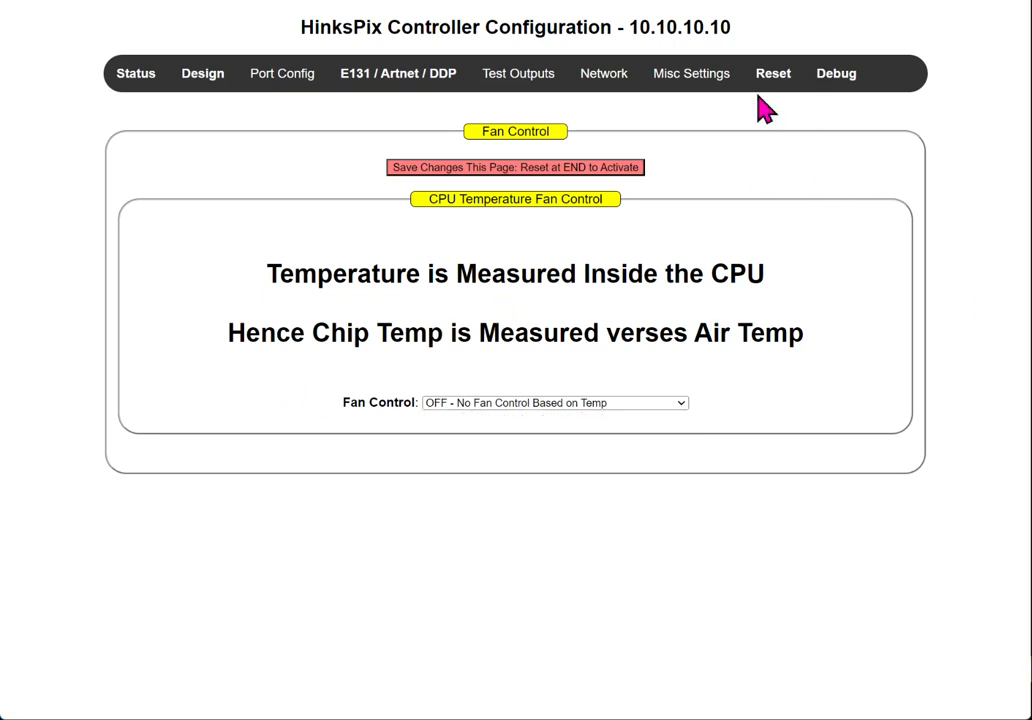
# Install the saved controller configuration LRREGULAROUT1-4, acknowledge the installation notice, and go to the controller reset page
pyautogui.moveTo(721, 81)
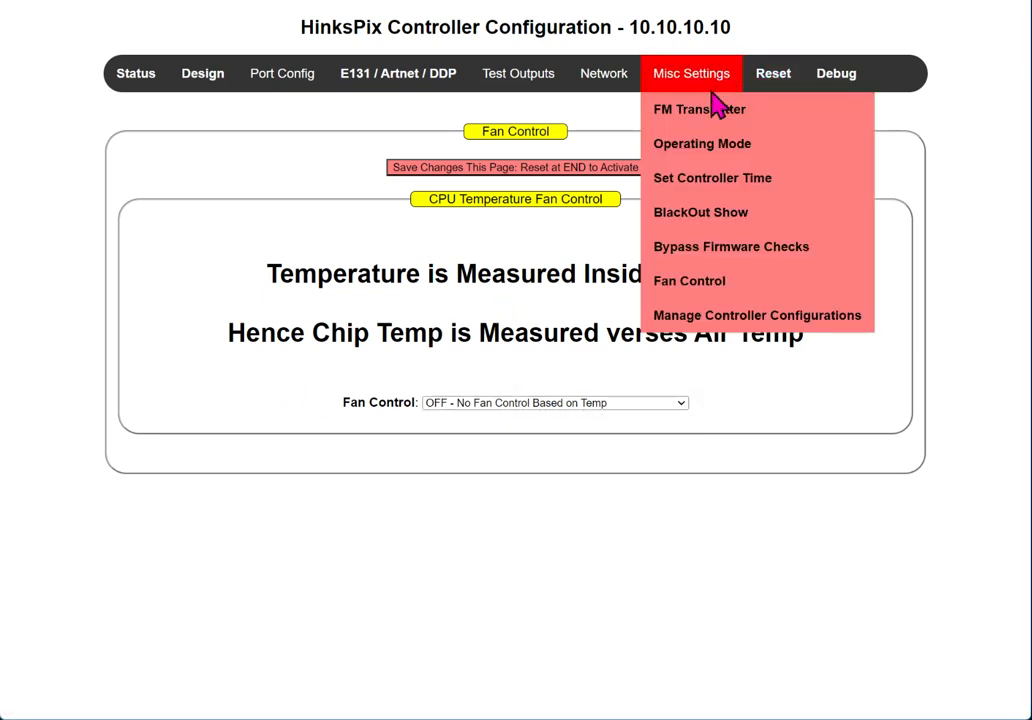
pyautogui.click(727, 288)
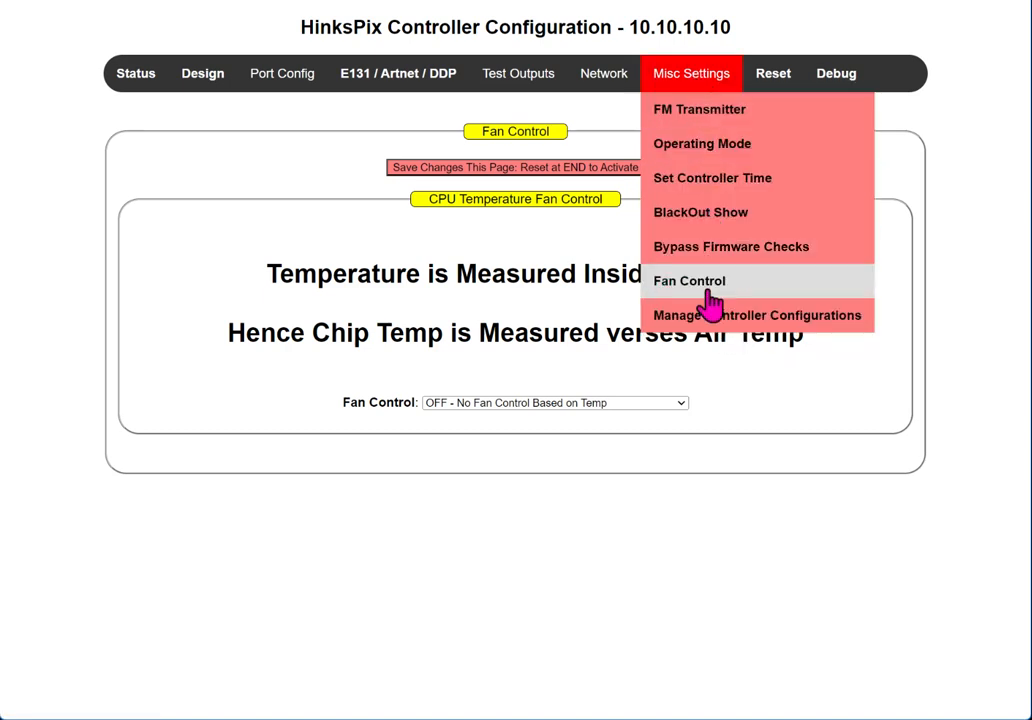
pyautogui.click(714, 318)
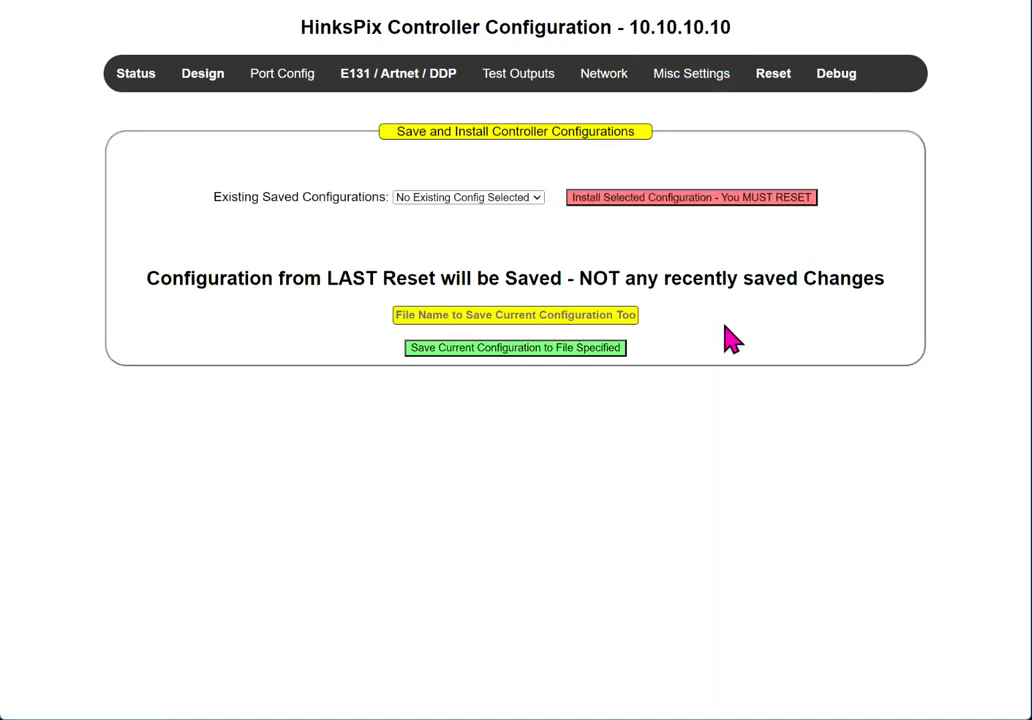
pyautogui.click(440, 198)
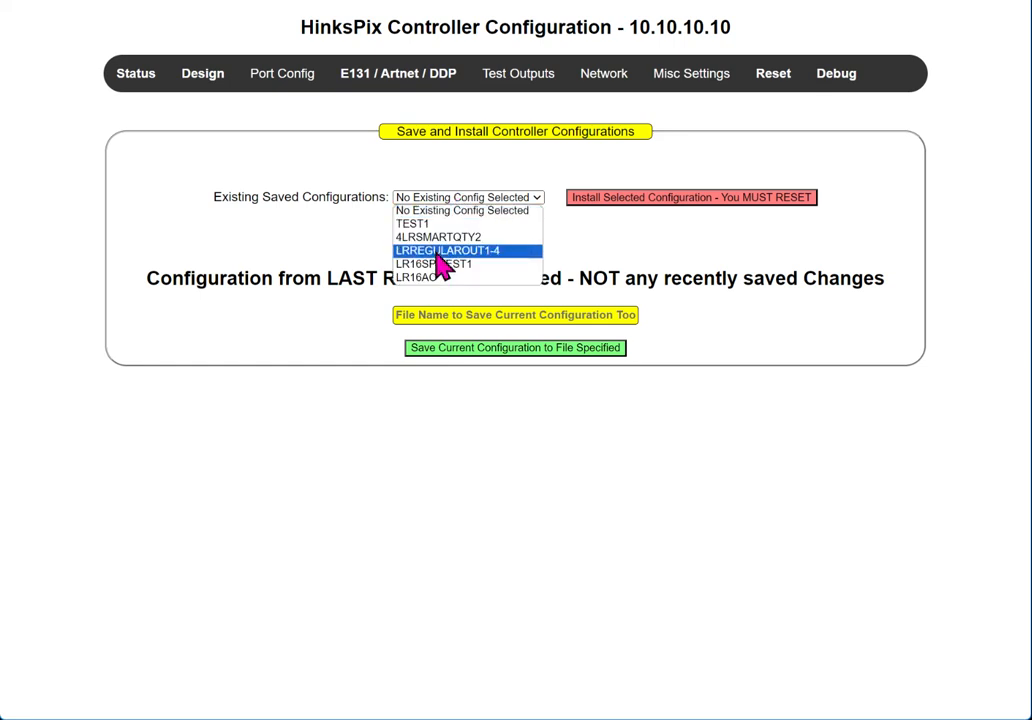
pyautogui.click(438, 251)
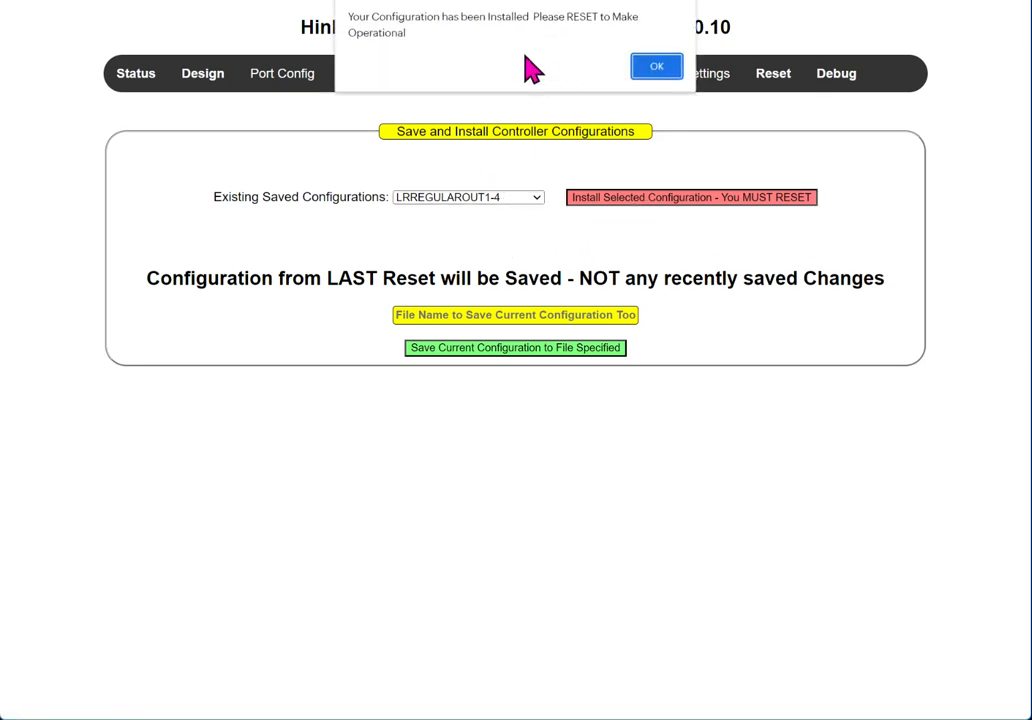
pyautogui.click(657, 68)
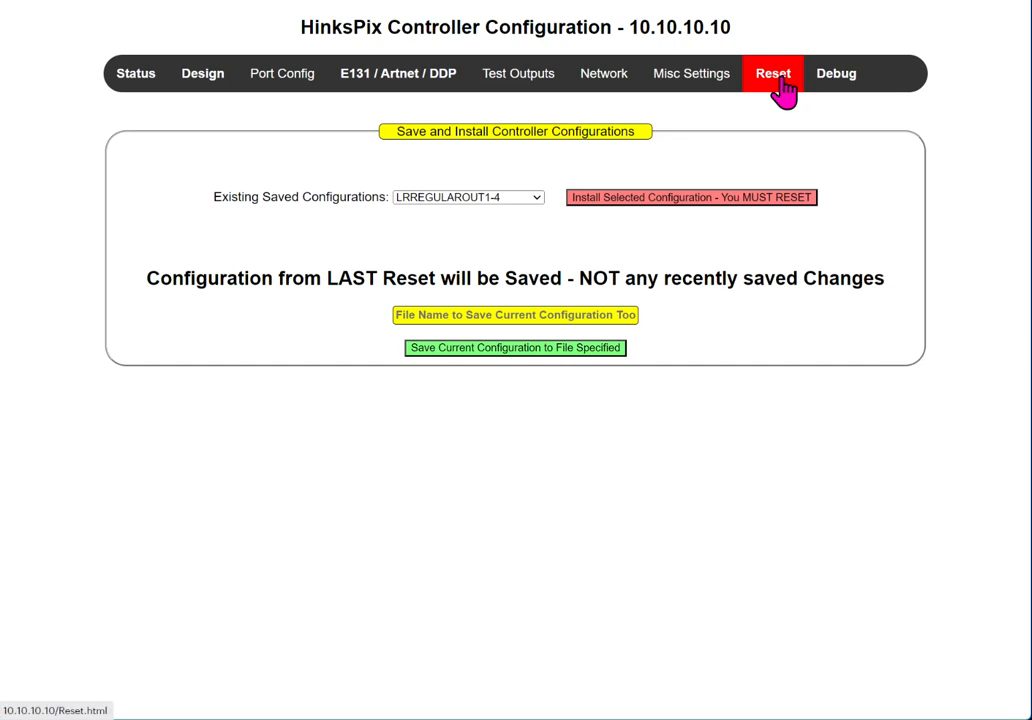
pyautogui.click(785, 90)
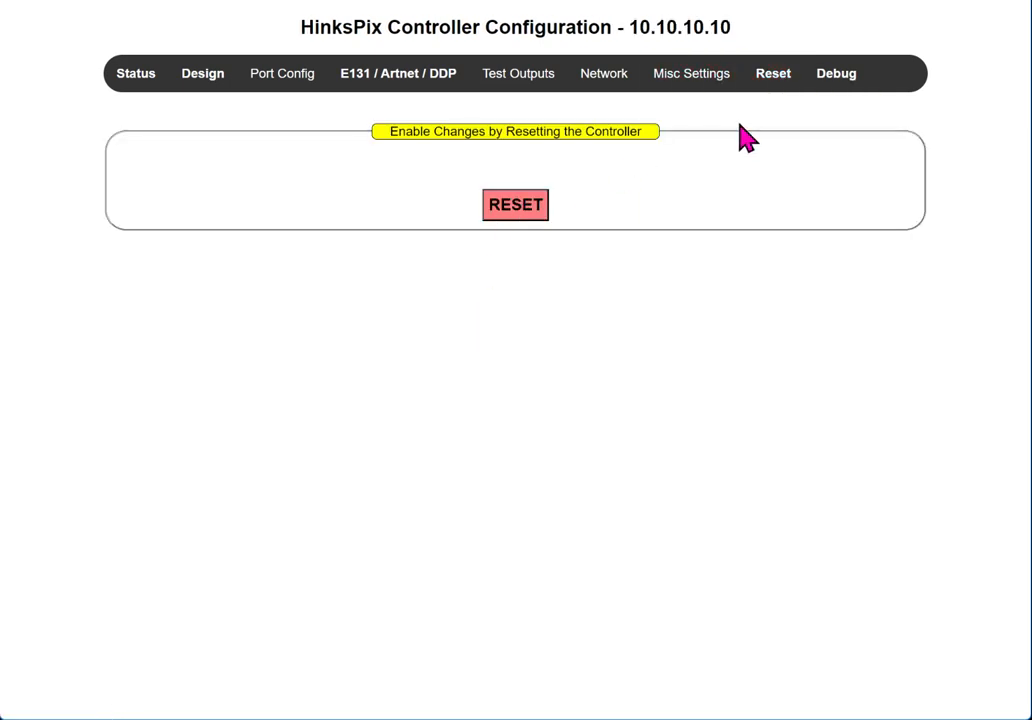
# Go to the internal debug data and highlight the SDC Active Mounted and SD Error Recoveries values
pyautogui.click(832, 88)
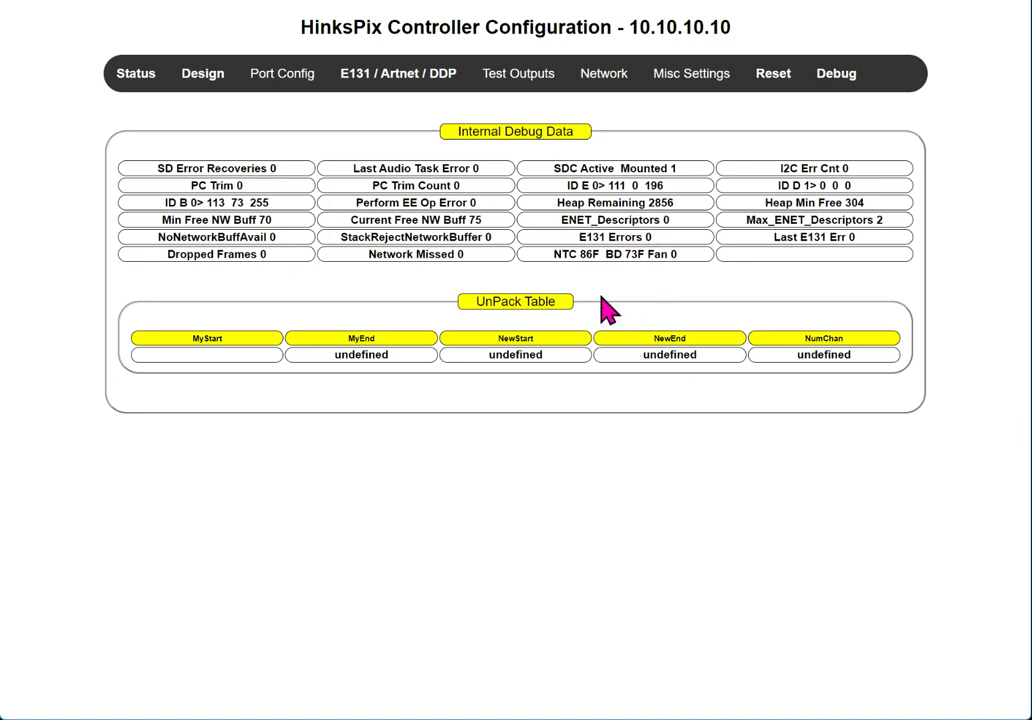
pyautogui.moveTo(680, 172)
pyautogui.mouseDown()
pyautogui.moveTo(548, 188)
pyautogui.moveTo(668, 191)
pyautogui.moveTo(677, 173)
pyautogui.moveTo(661, 173)
pyautogui.moveTo(670, 168)
pyautogui.mouseUp()
pyautogui.click(693, 168)
pyautogui.click(289, 166)
pyautogui.moveTo(289, 166); pyautogui.dragTo(268, 168)
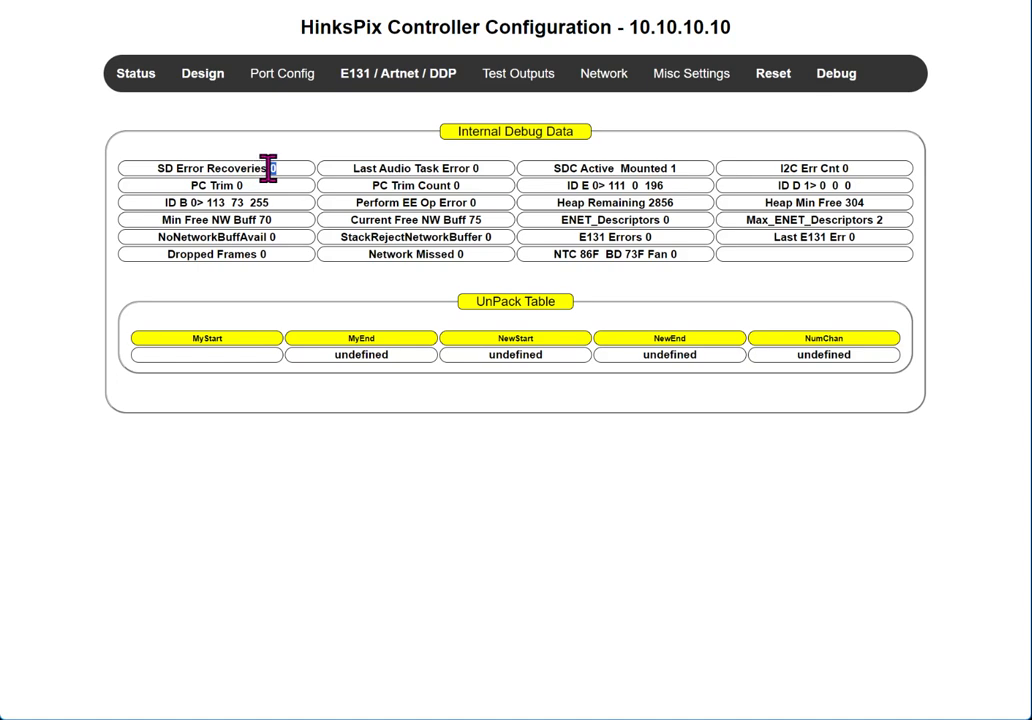